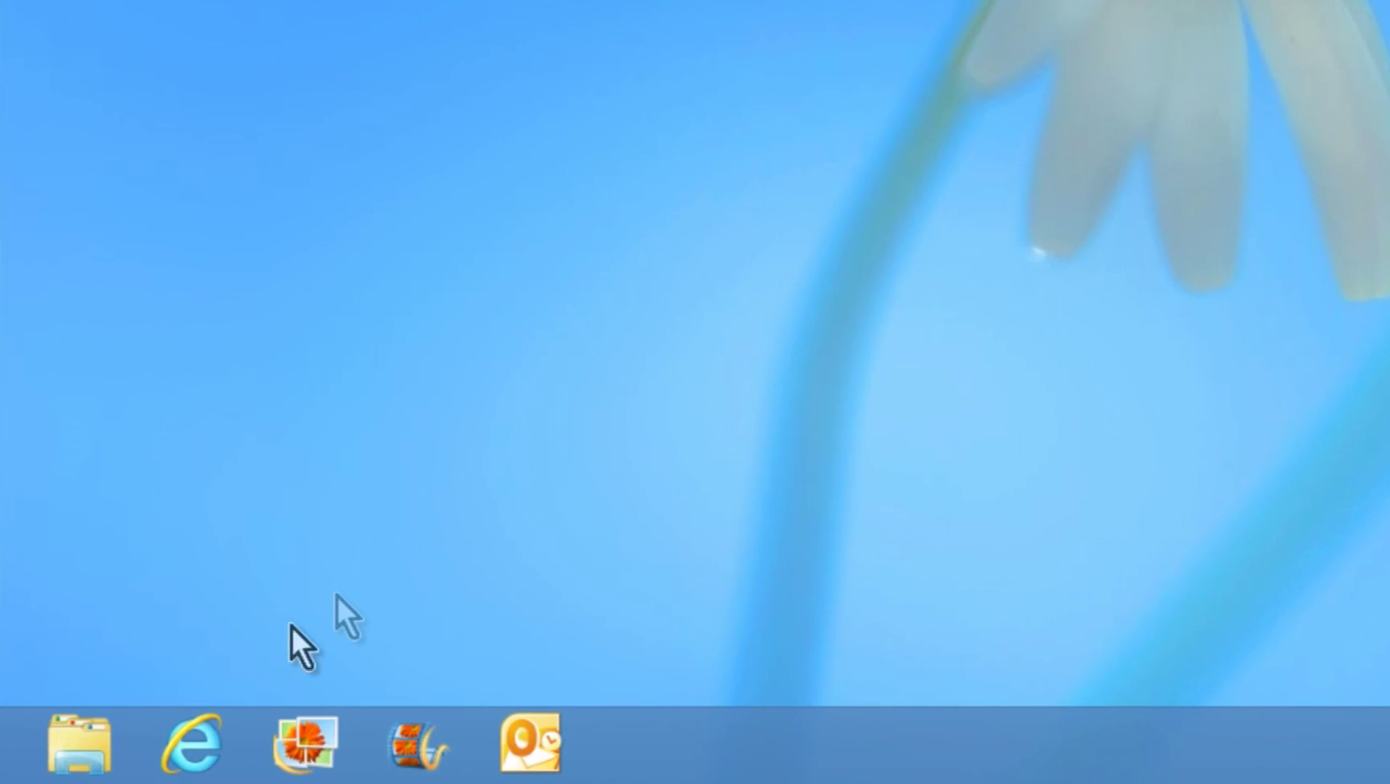
Step: Go to download.live.com in Internet Explorer to reach the Windows Essentials page
{"action": "left_click", "coordinate": [210, 747]}
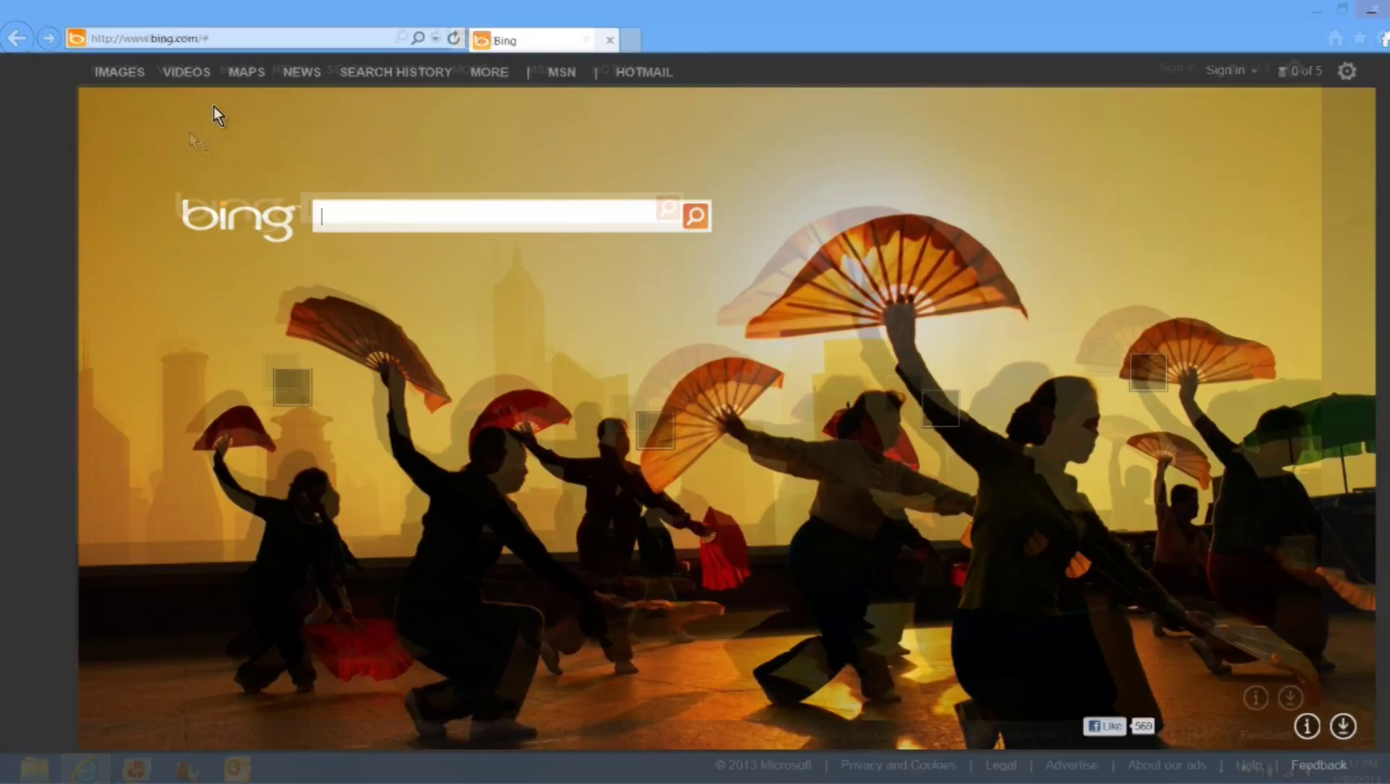
{"action": "left_click", "coordinate": [240, 40]}
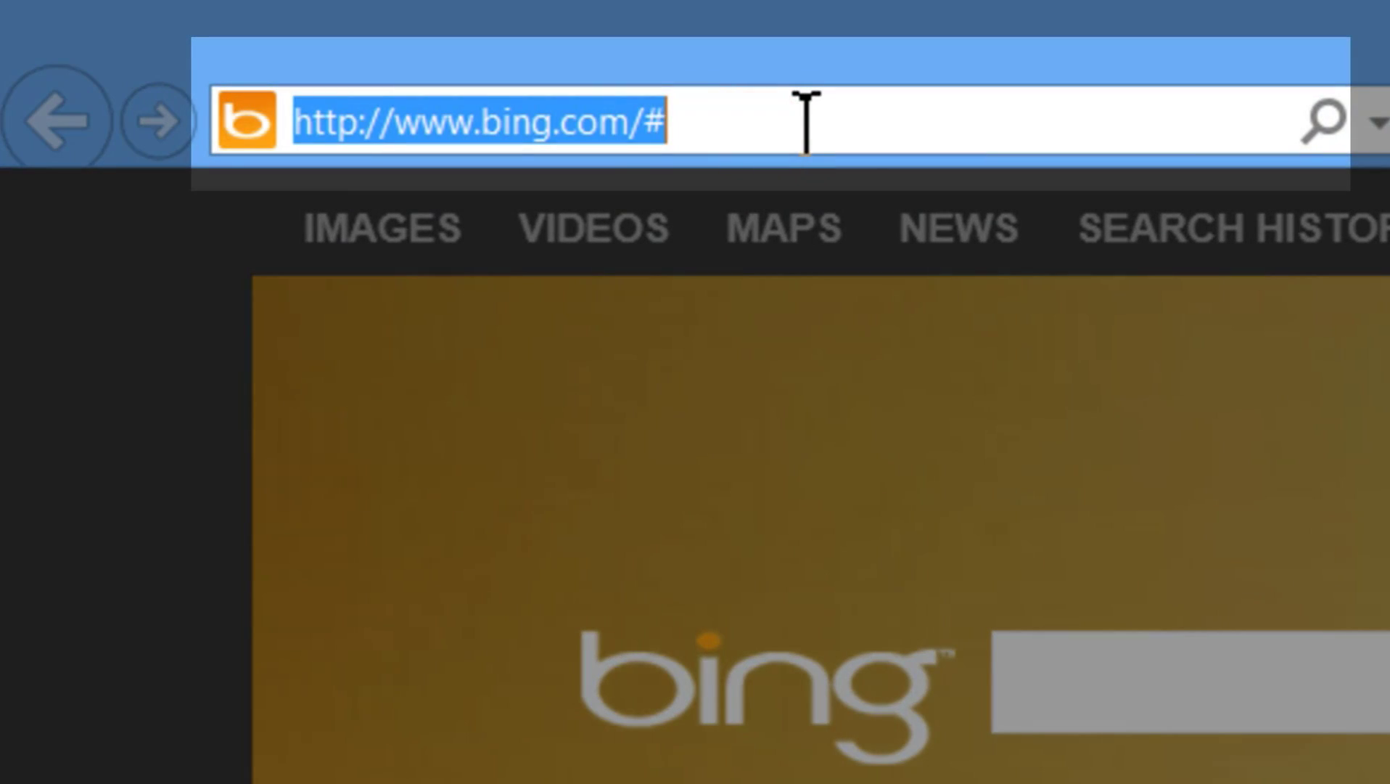
{"action": "type", "text": "download"}
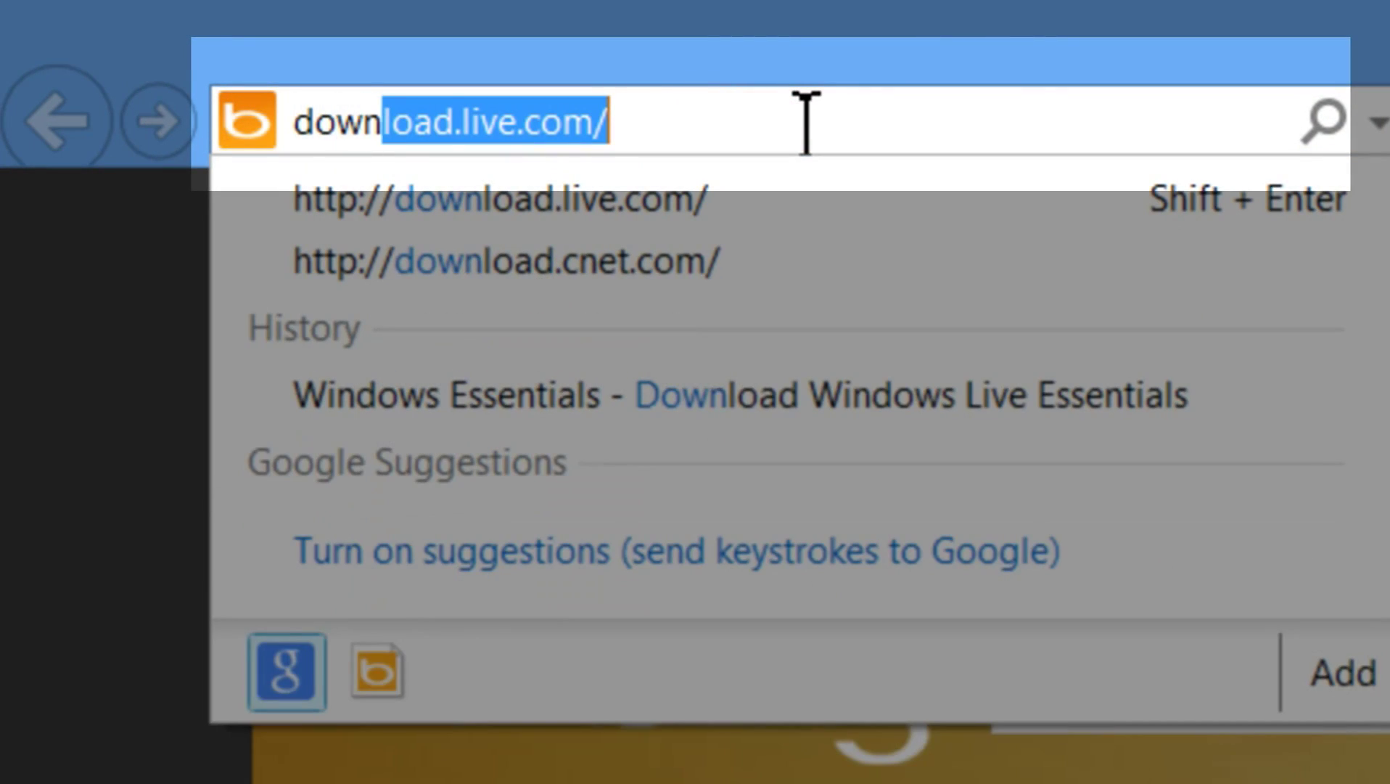
{"action": "type", "text": ".live.com"}
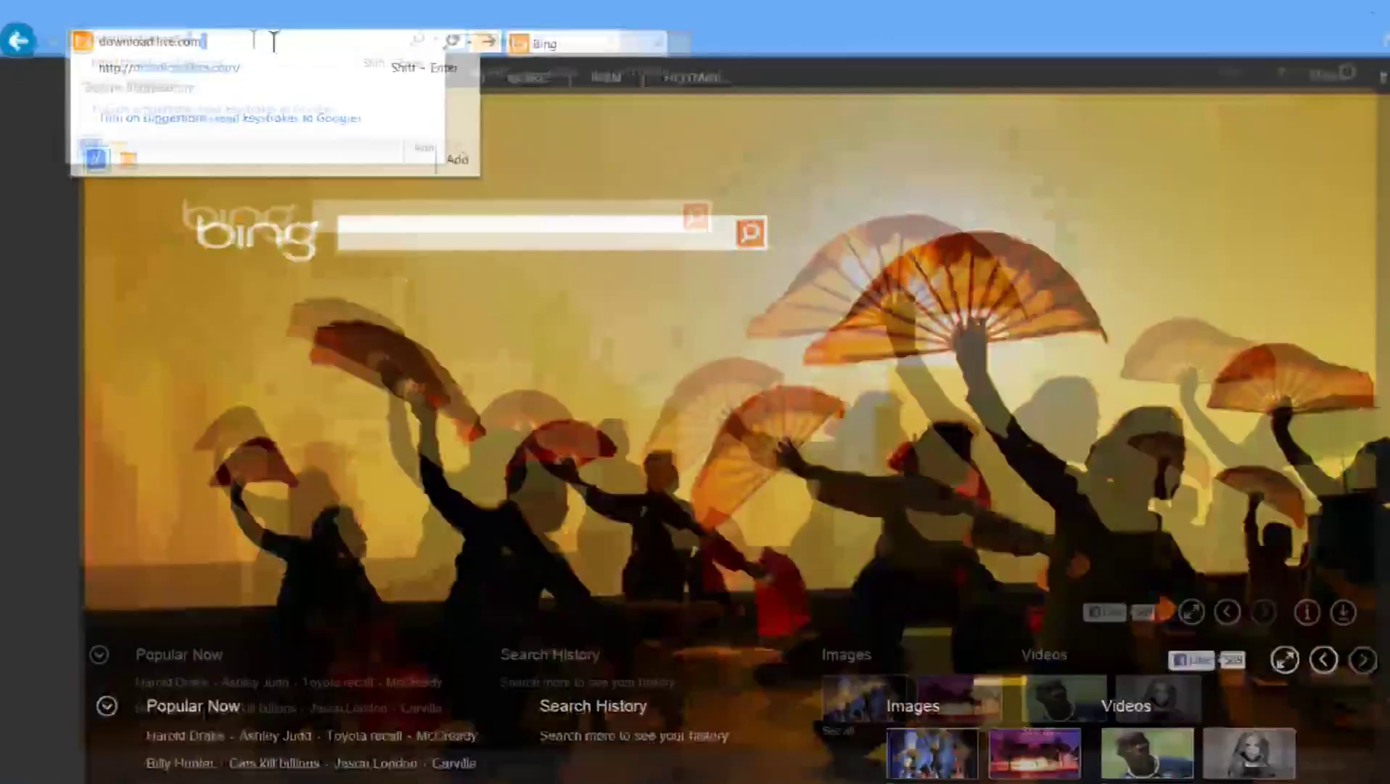
{"action": "key", "text": "Return"}
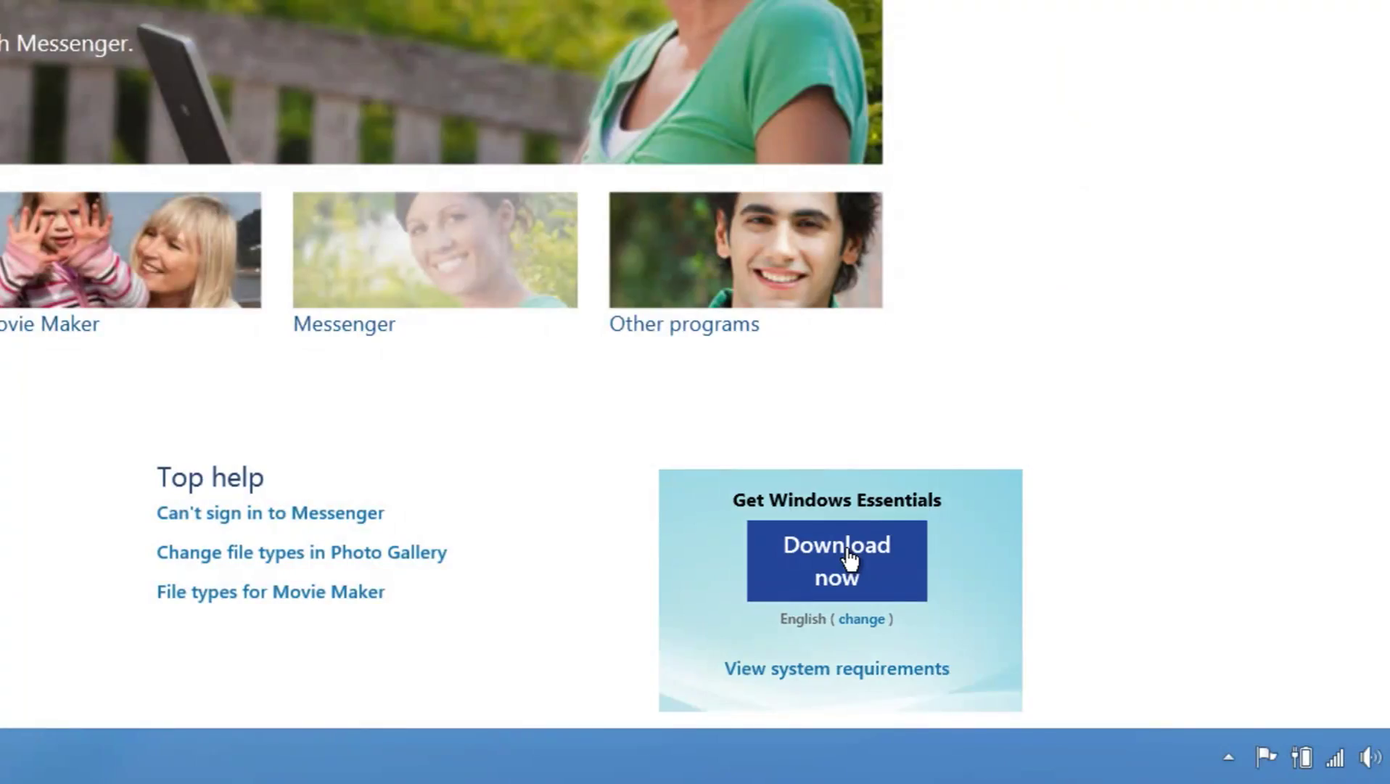
Step: Download the Windows Essentials setup file and run it
{"action": "left_click", "coordinate": [849, 560]}
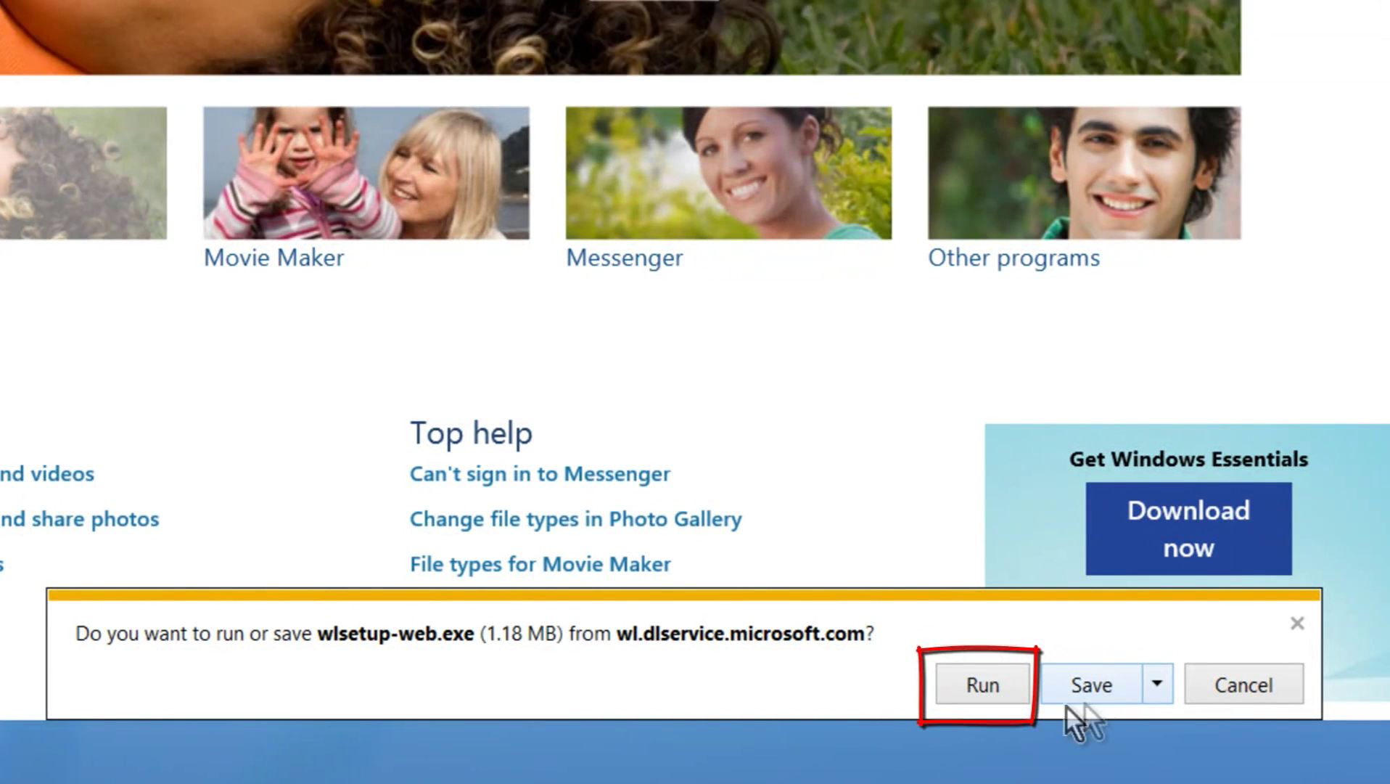
{"action": "left_click", "coordinate": [987, 687]}
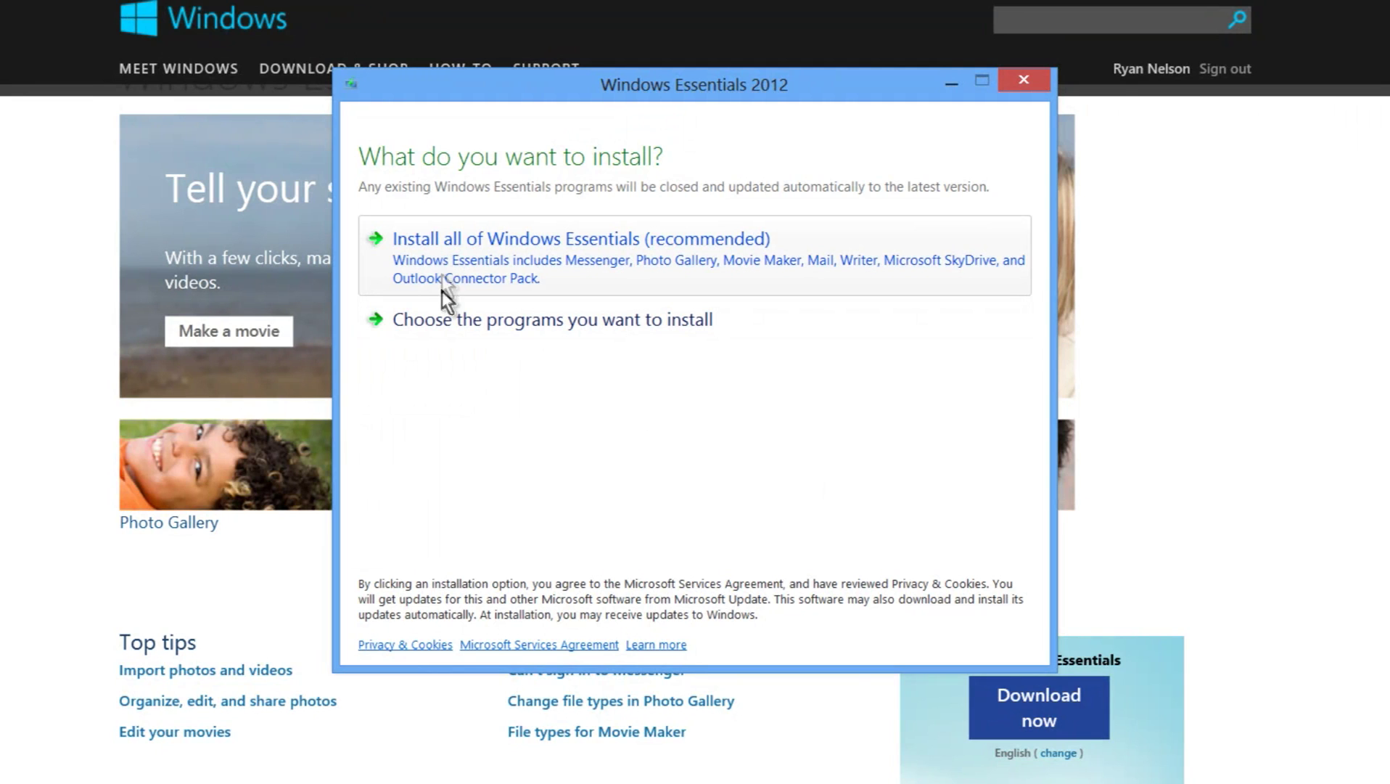
Step: Choose a custom program selection with Microsoft SkyDrive and start installing
{"action": "left_click", "coordinate": [444, 325]}
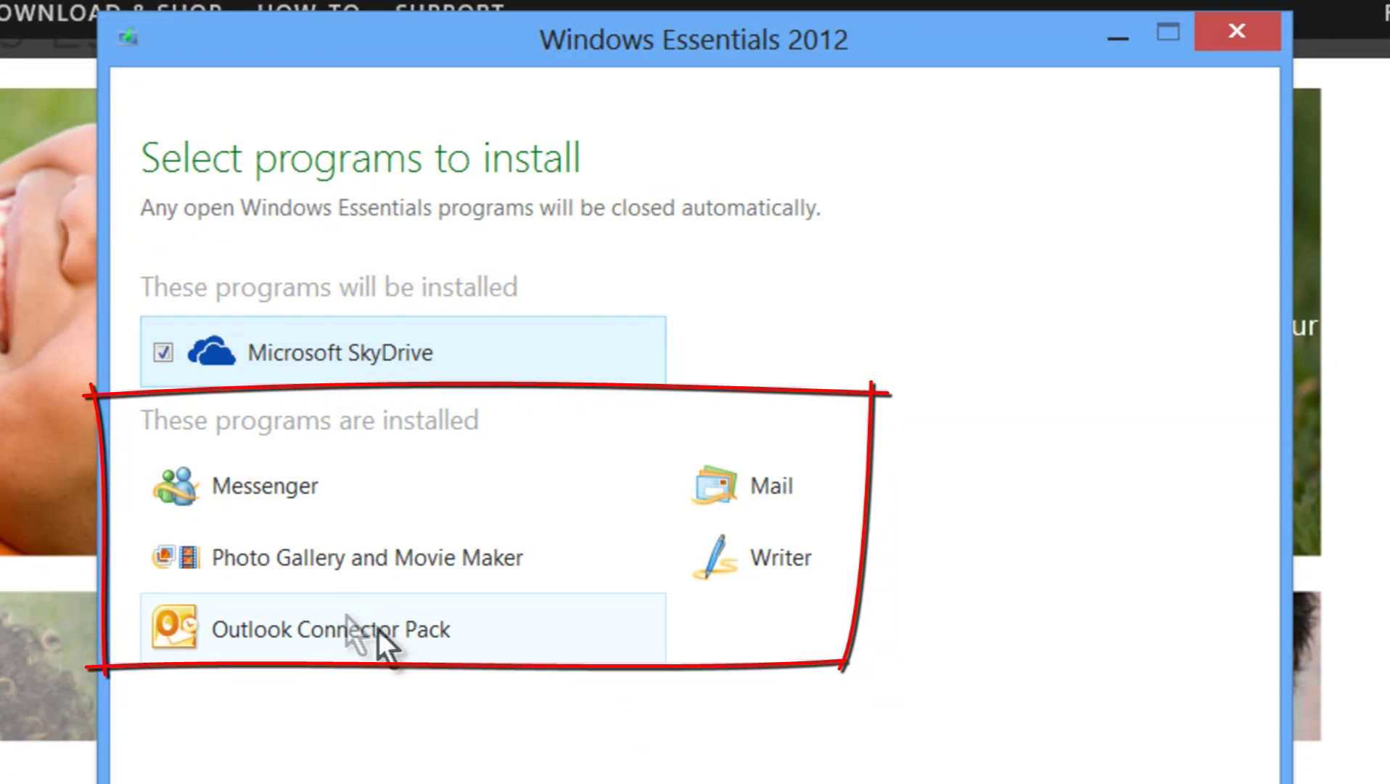
{"action": "mouse_move", "coordinate": [277, 584]}
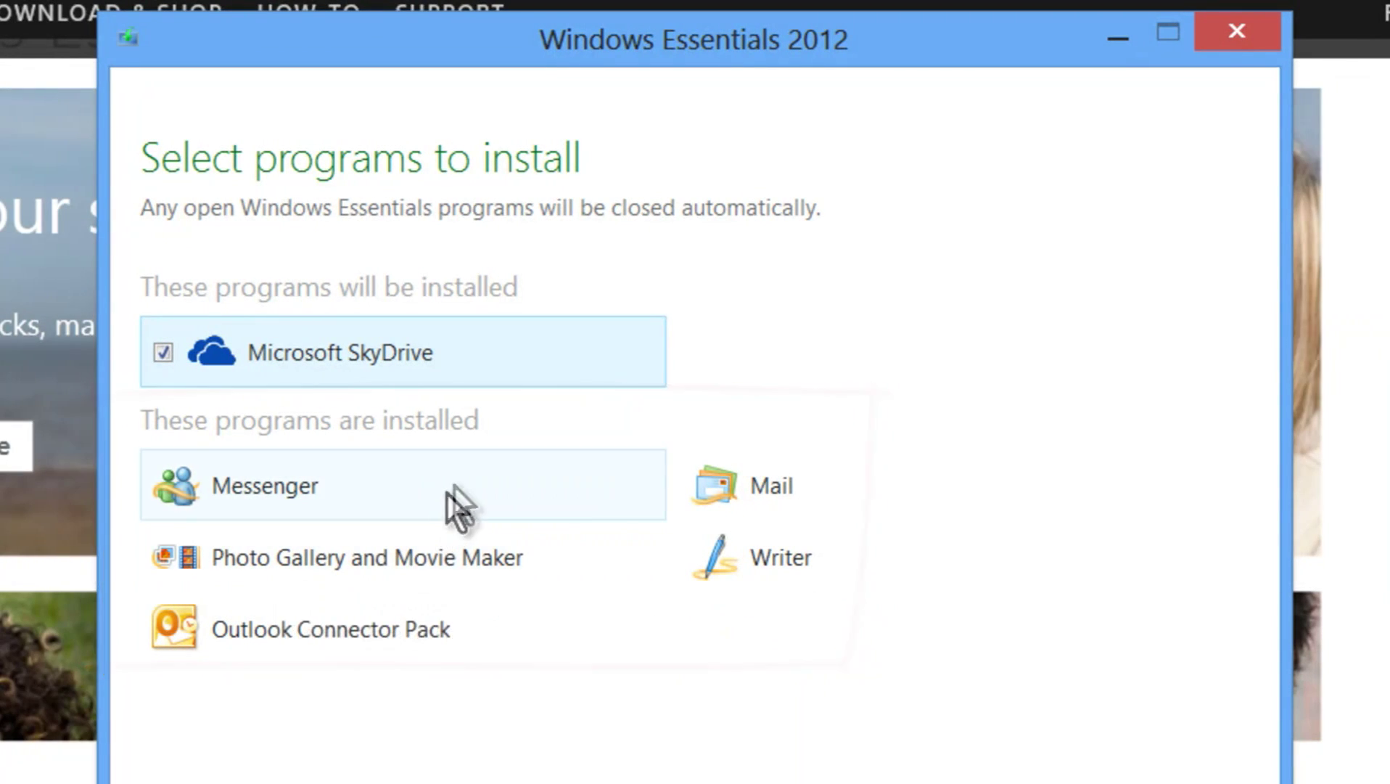
{"action": "mouse_move", "coordinate": [446, 494]}
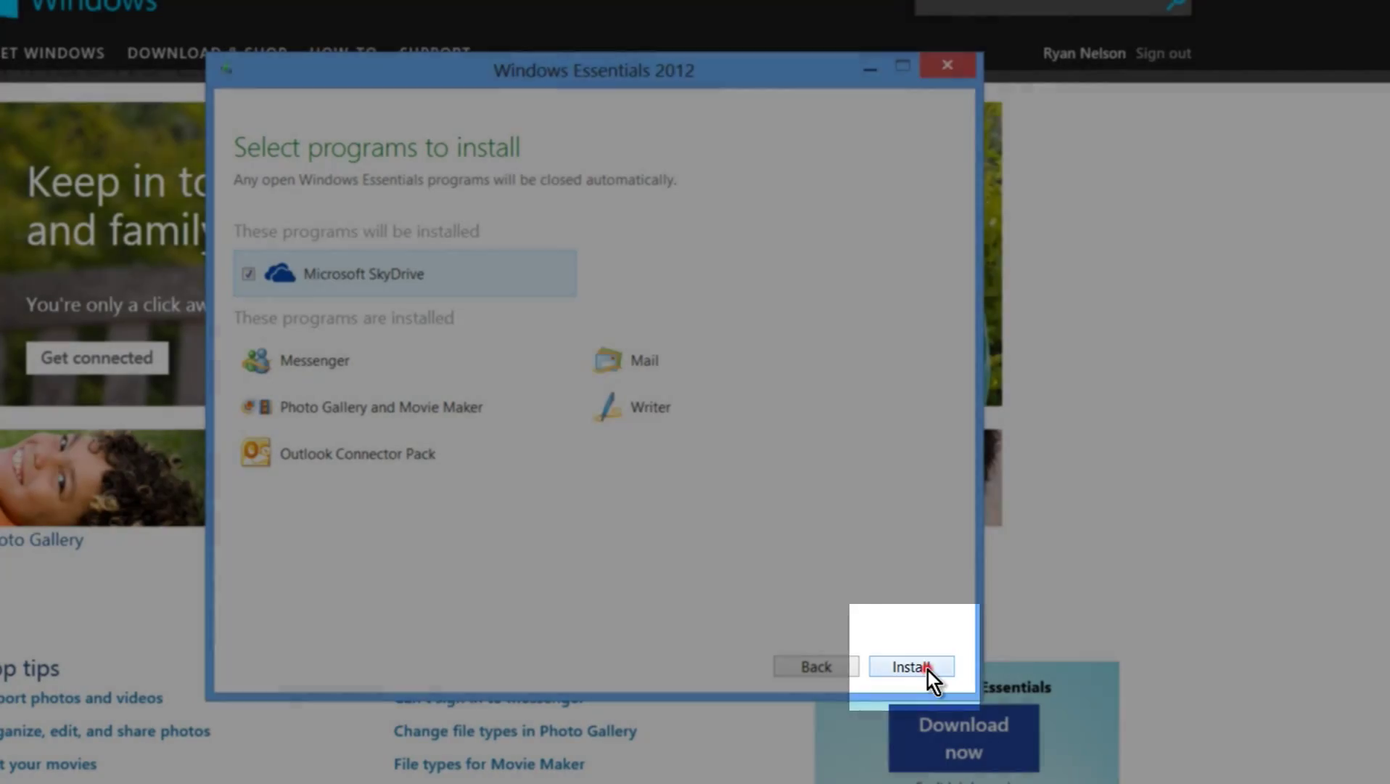
{"action": "left_click", "coordinate": [927, 671]}
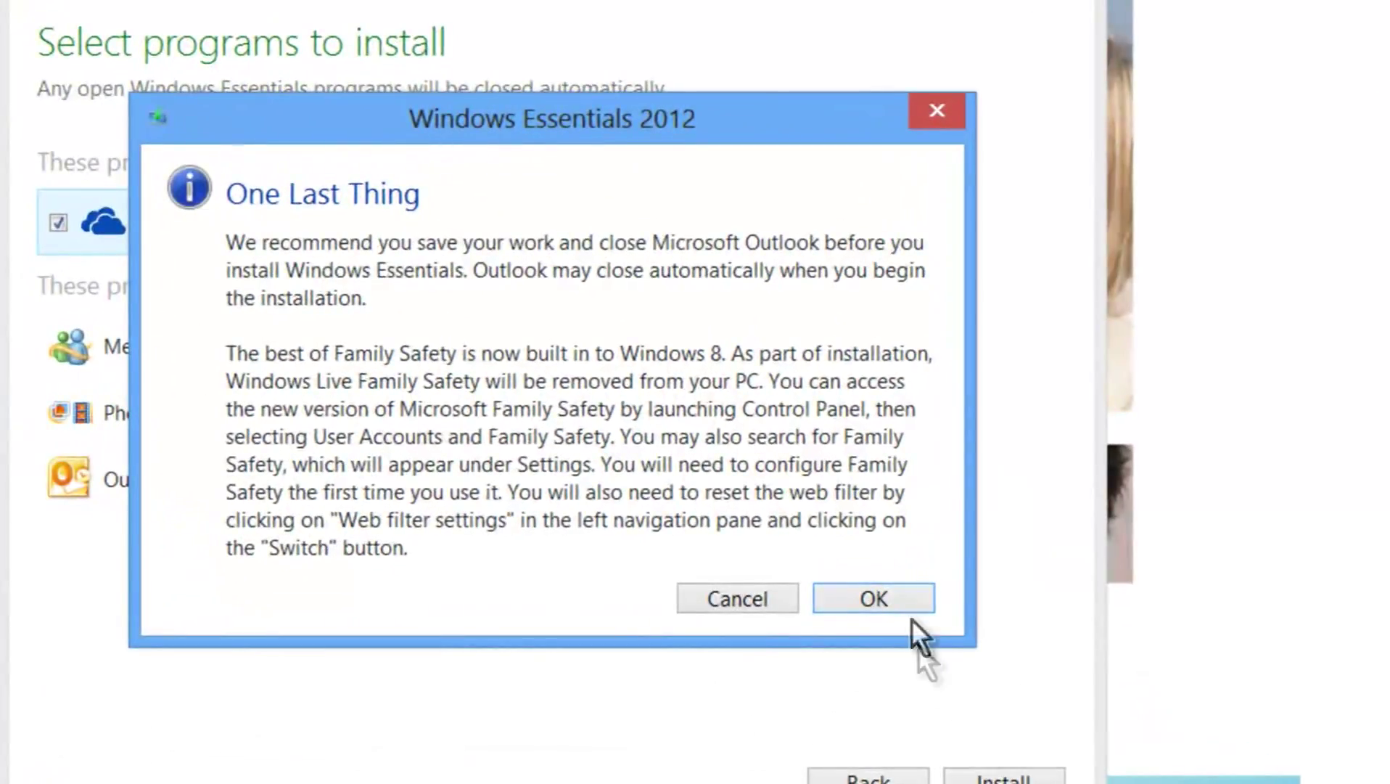
Step: Acknowledge the One Last Thing notice, close the finished installer, and close Internet Explorer
{"action": "left_click", "coordinate": [903, 597]}
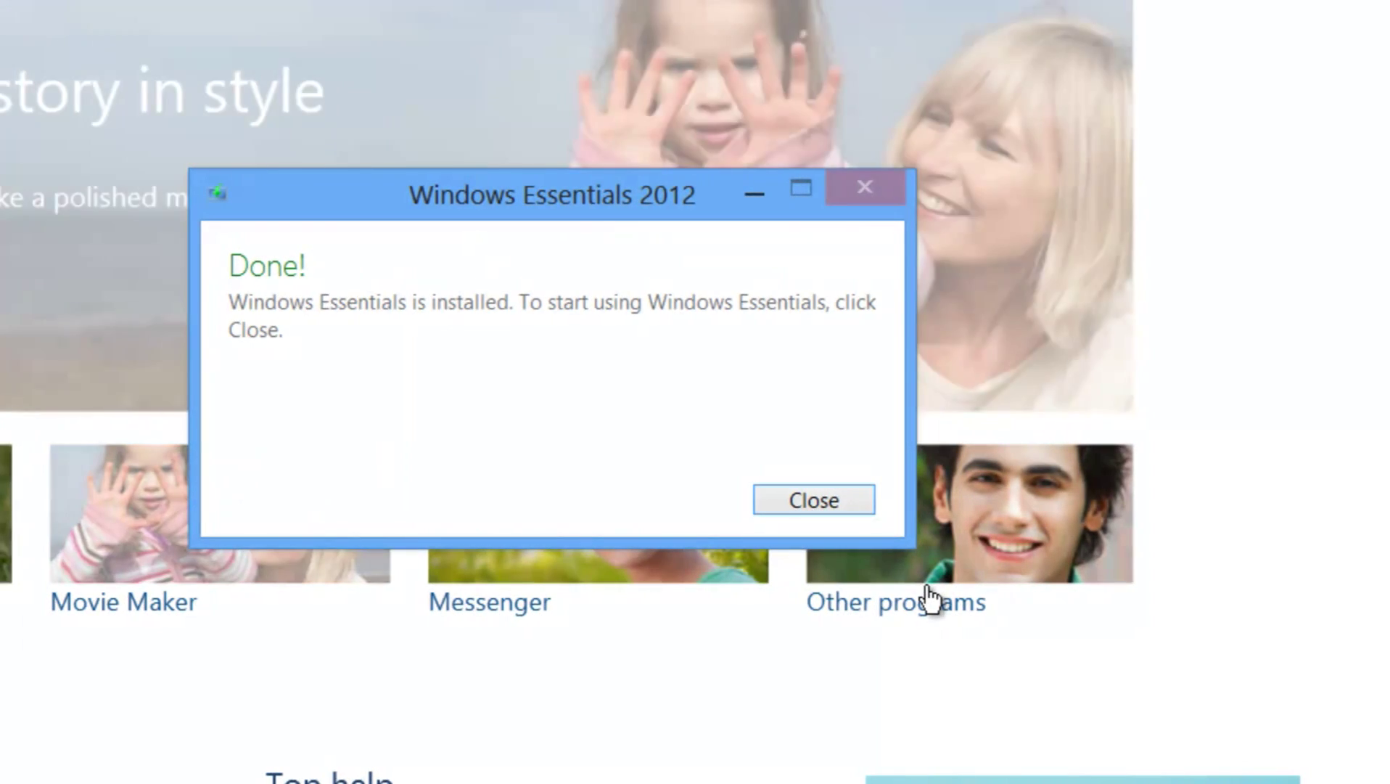
{"action": "left_click", "coordinate": [831, 491]}
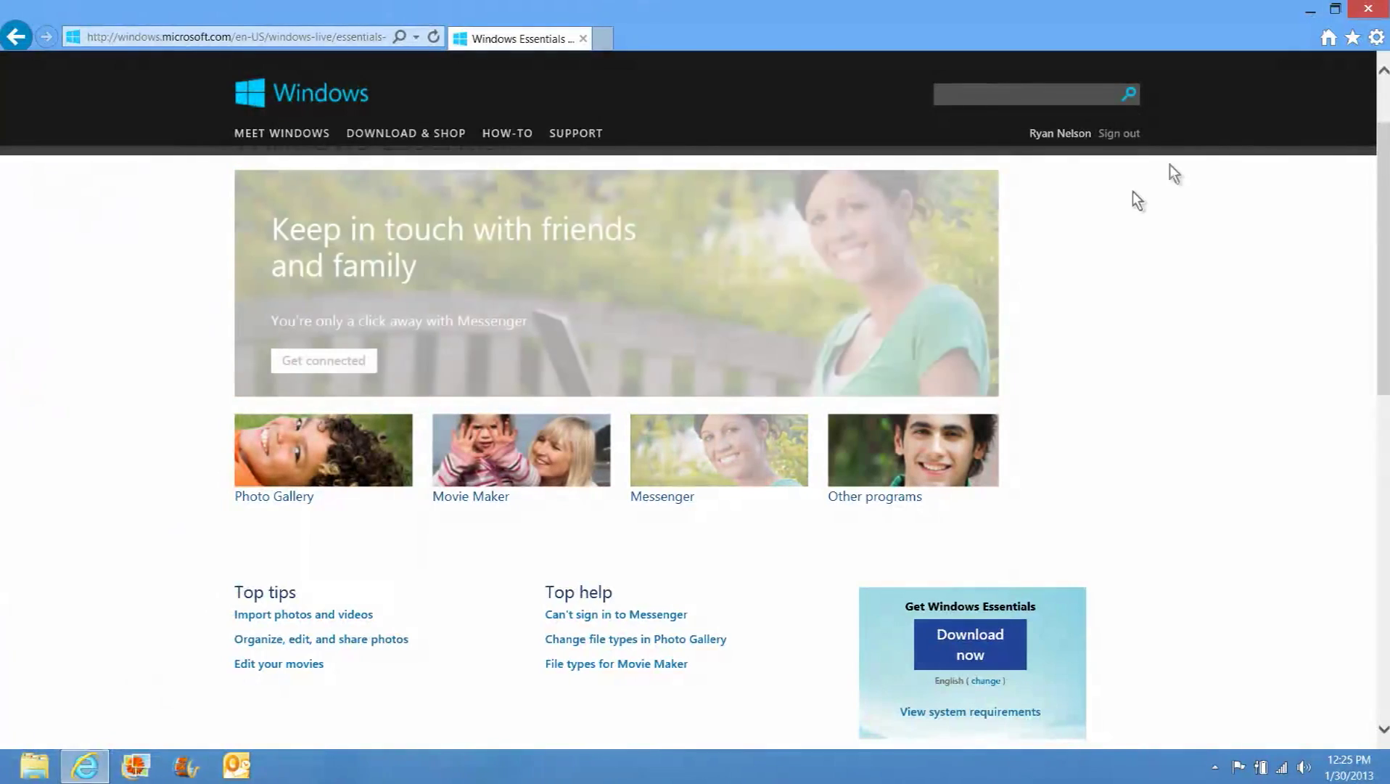
{"action": "left_click", "coordinate": [1367, 8]}
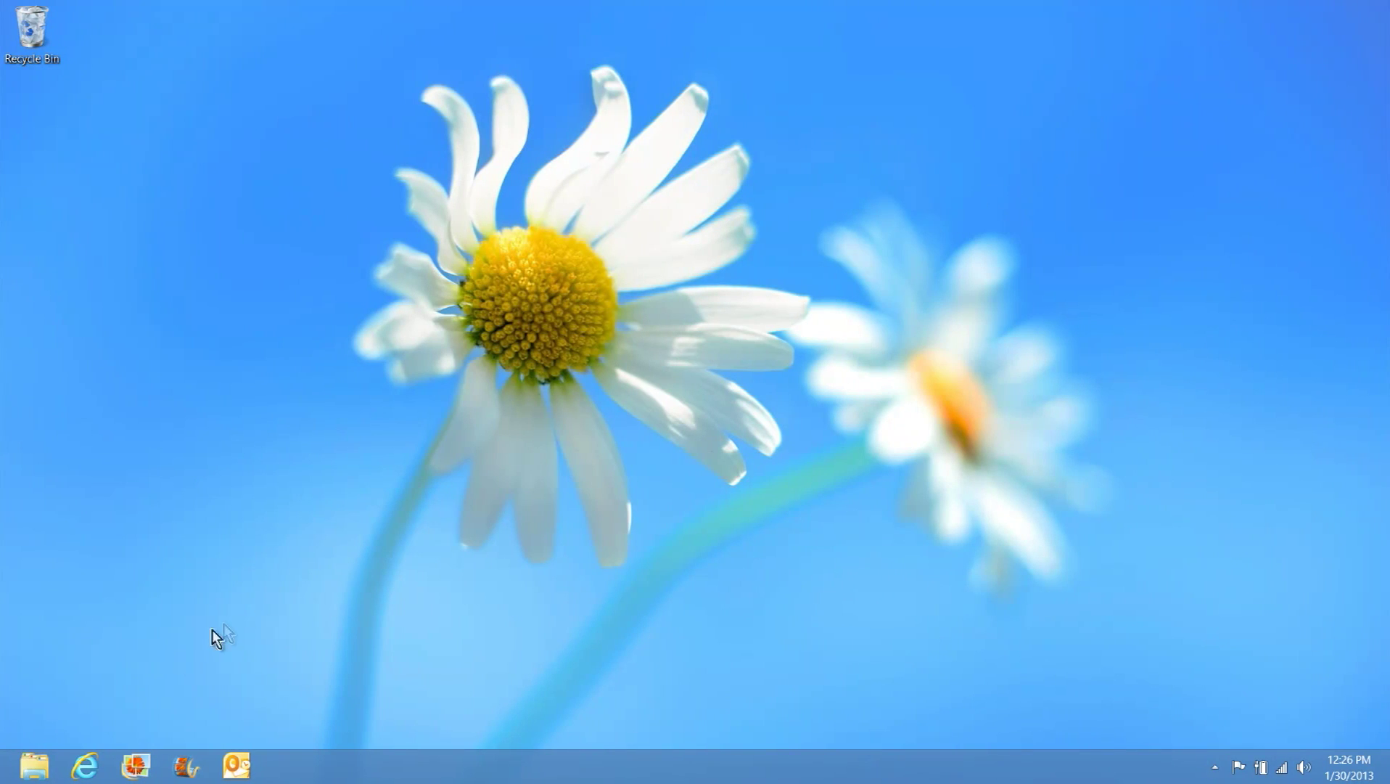
{"action": "mouse_move", "coordinate": [2, 781]}
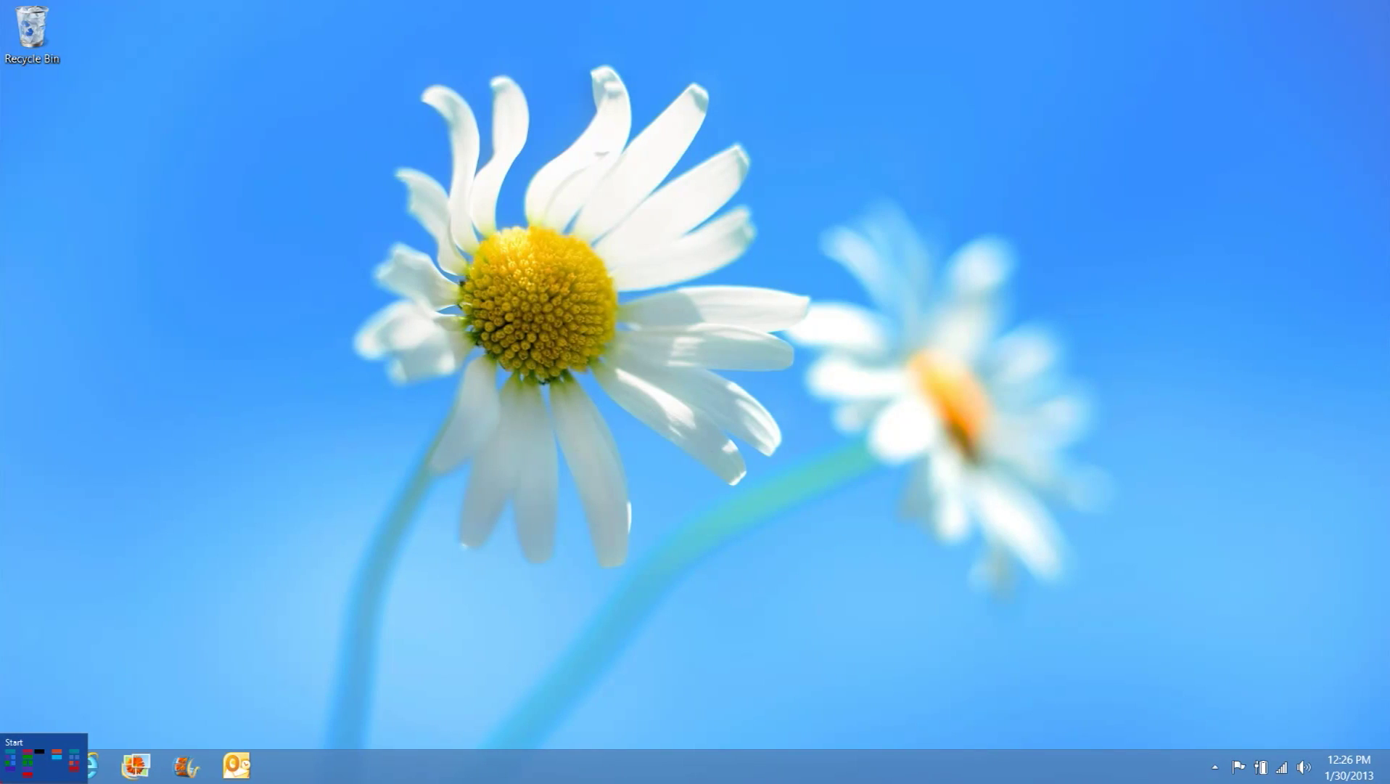
Step: On the Start screen, move the Photo Gallery tile beside Movie Maker and launch it
{"action": "left_click", "coordinate": [6, 755]}
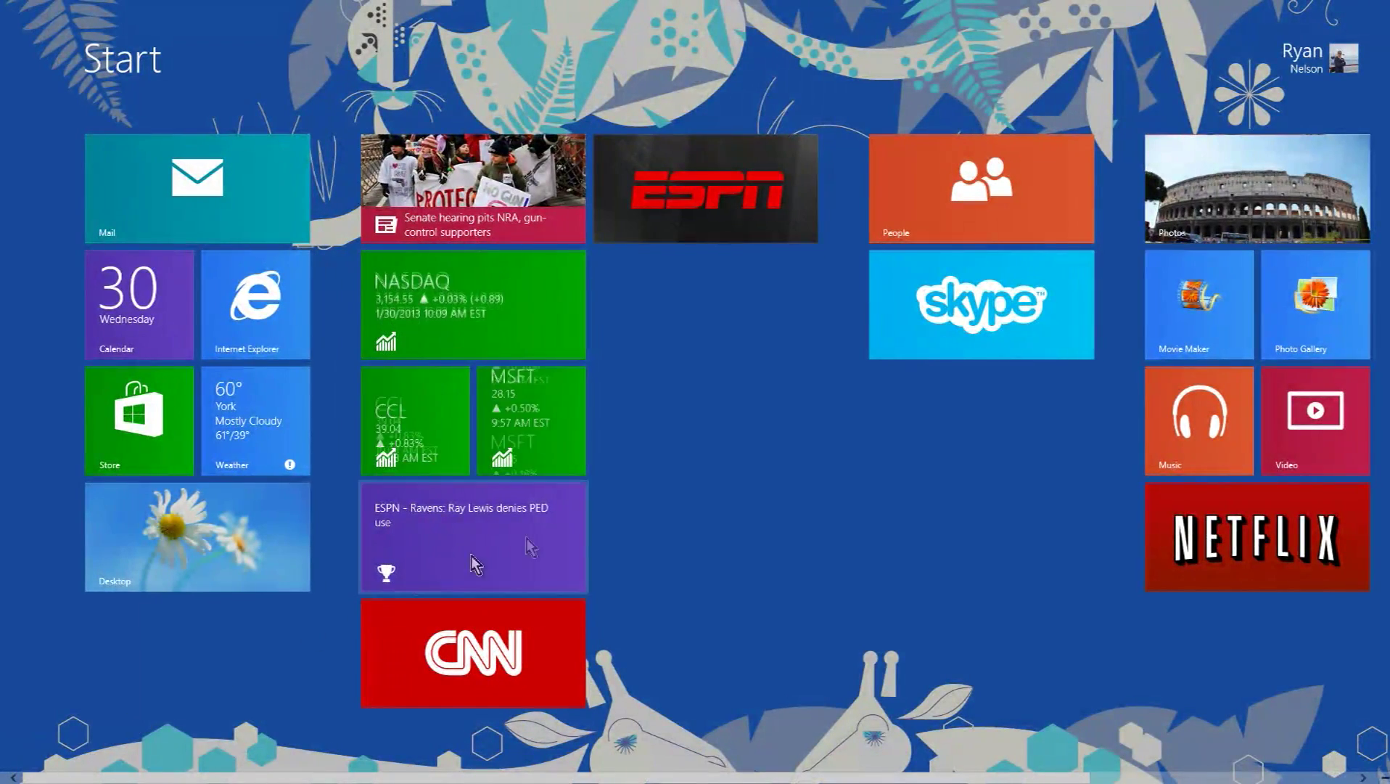
{"action": "scroll", "coordinate": [475, 565], "scroll_direction": "down", "scroll_amount": 3}
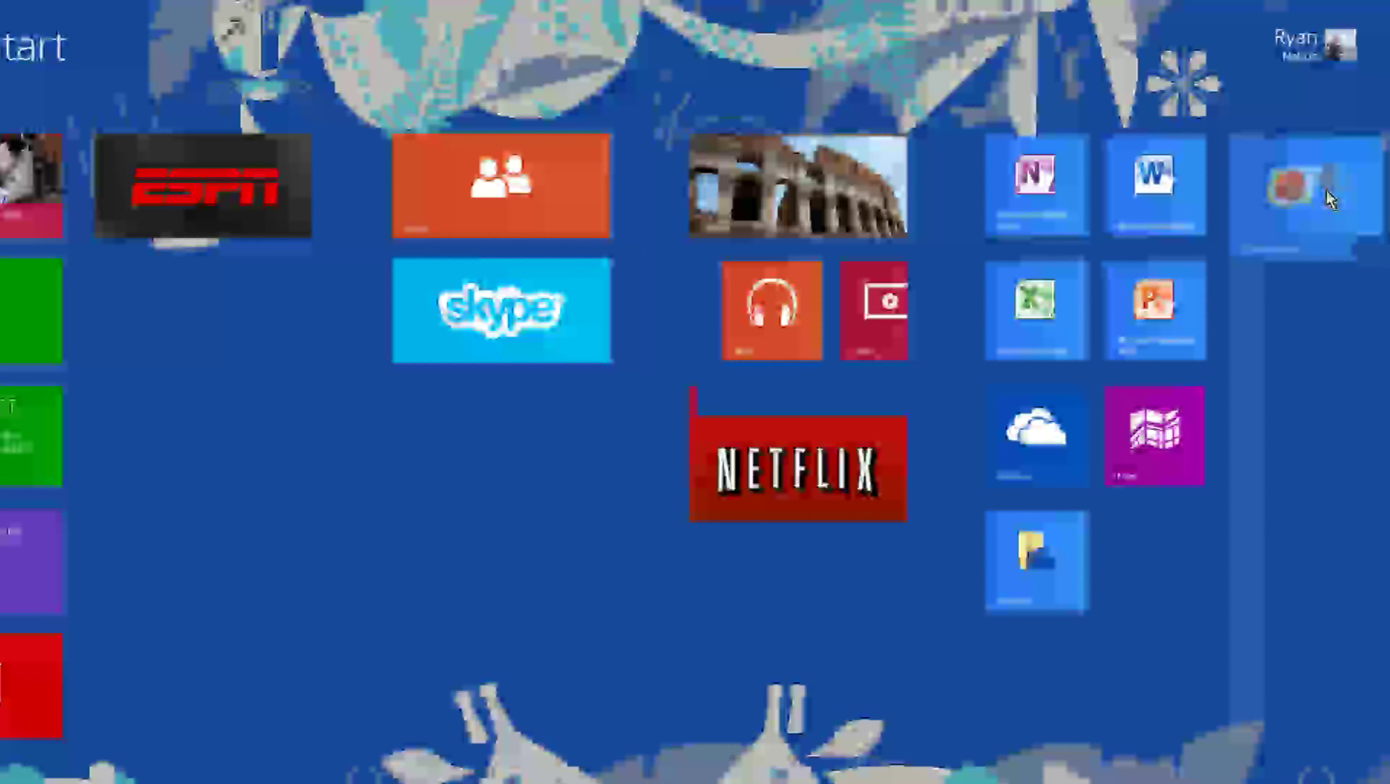
{"action": "left_click_drag", "start_coordinate": [1326, 190], "coordinate": [918, 474]}
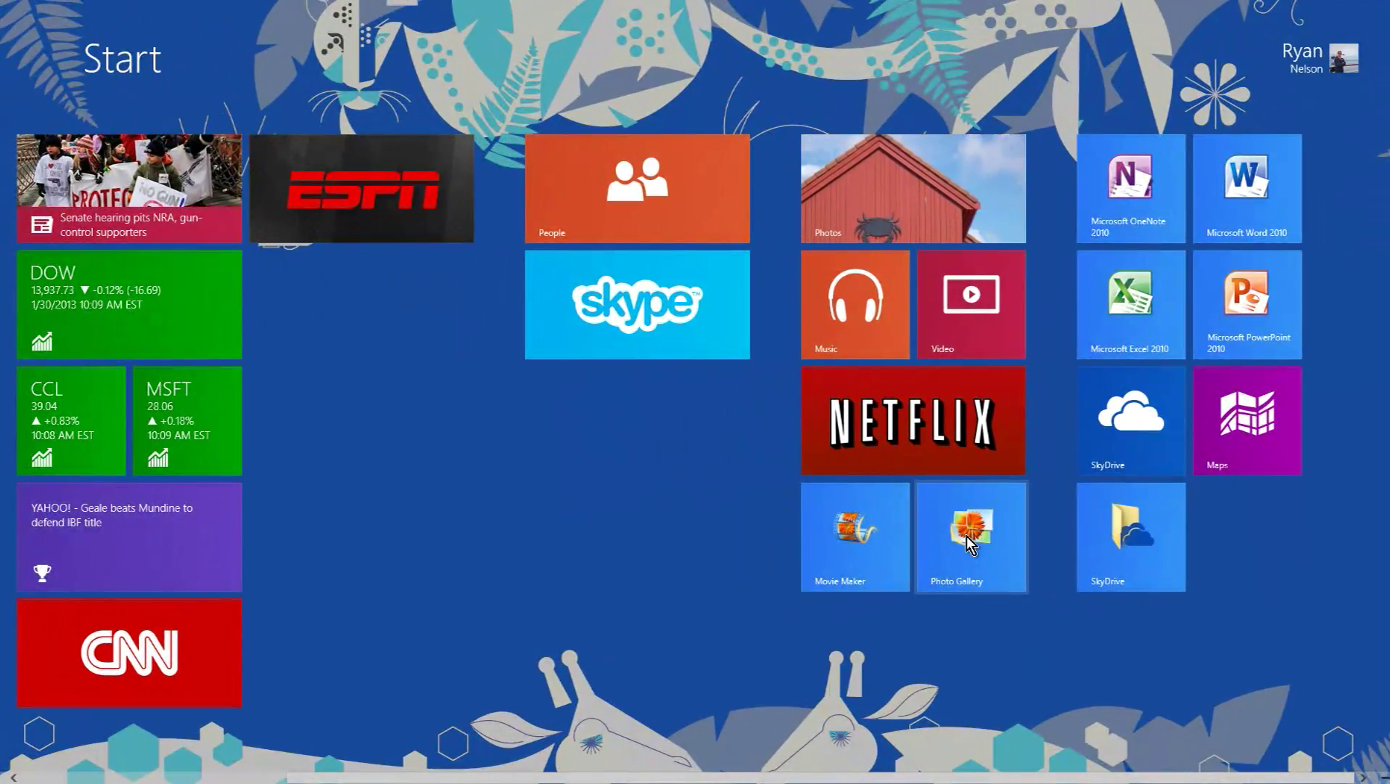
{"action": "left_click", "coordinate": [970, 543]}
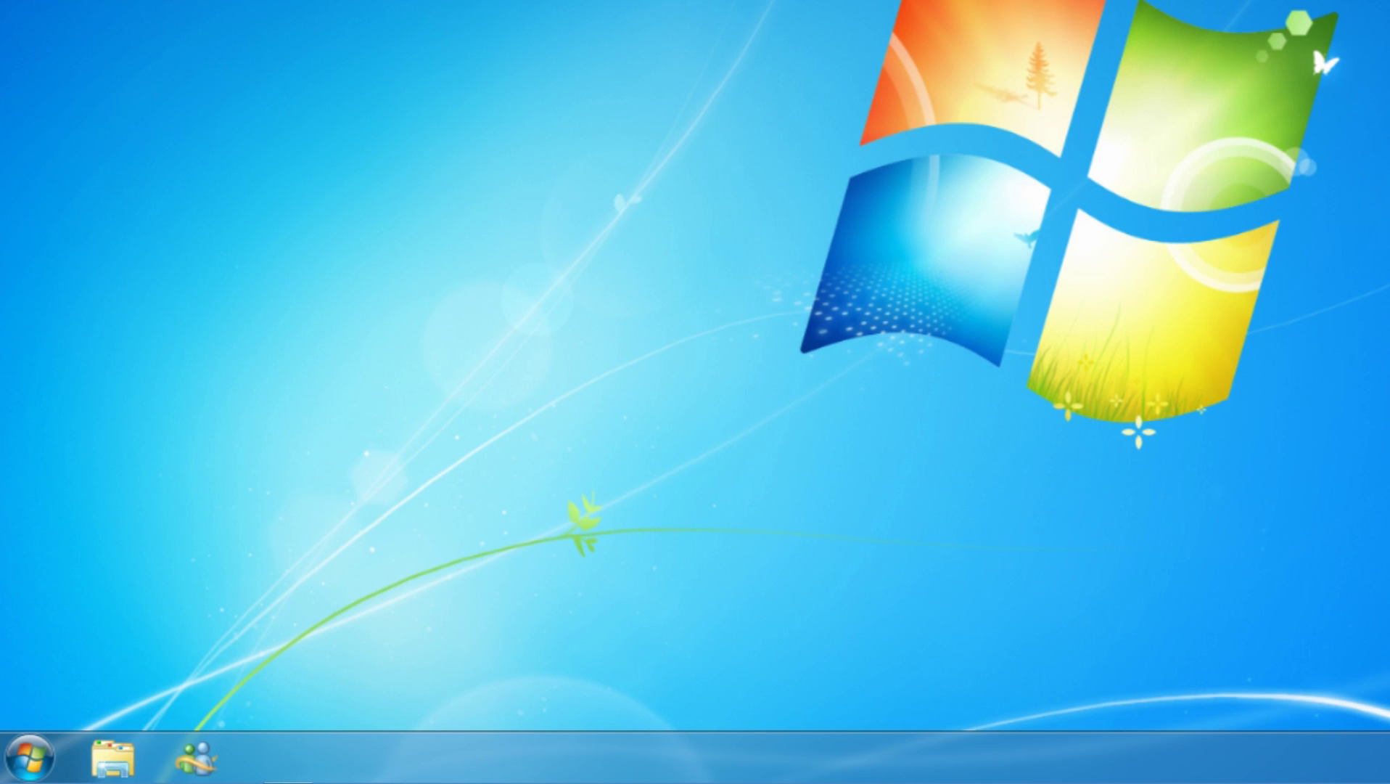
Step: Search the Start menu for 'photo'
{"action": "key", "text": "super"}
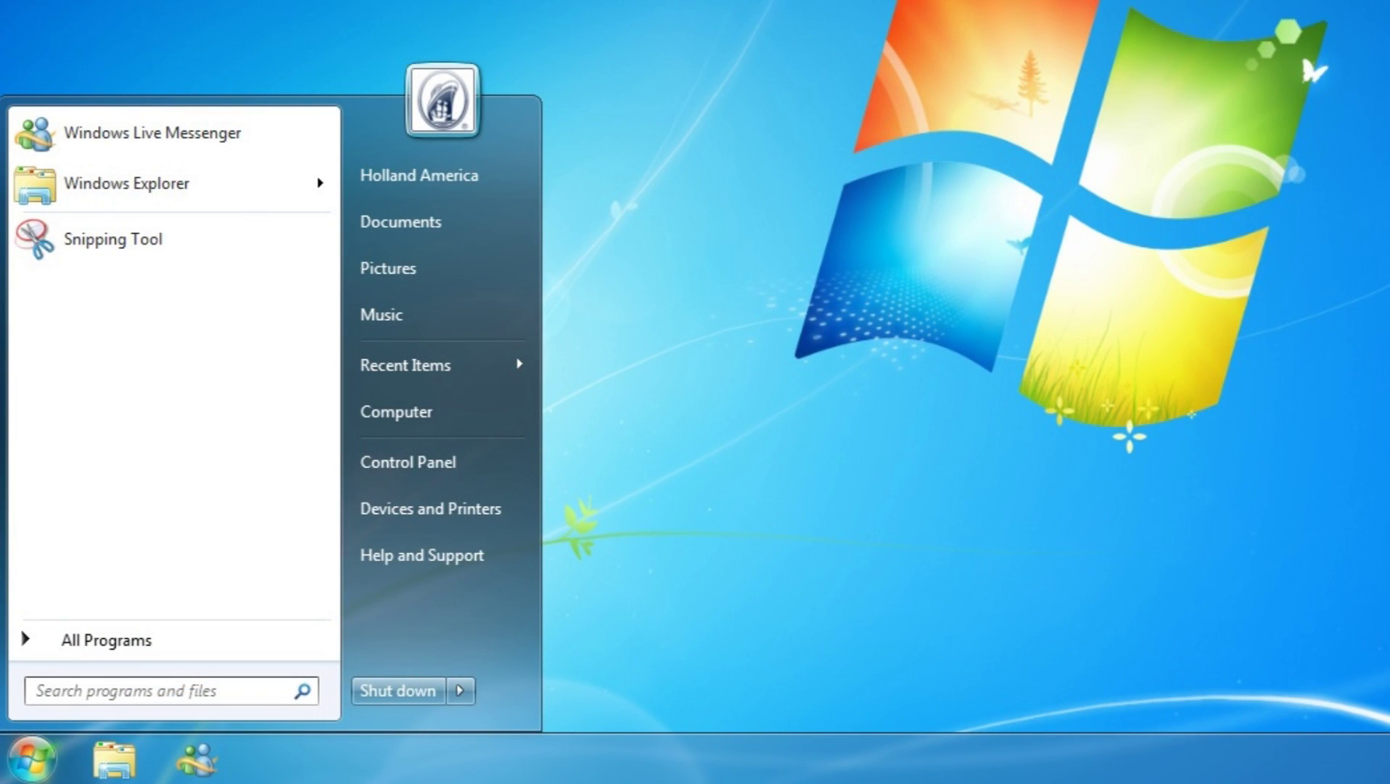
{"action": "type", "text": "photo"}
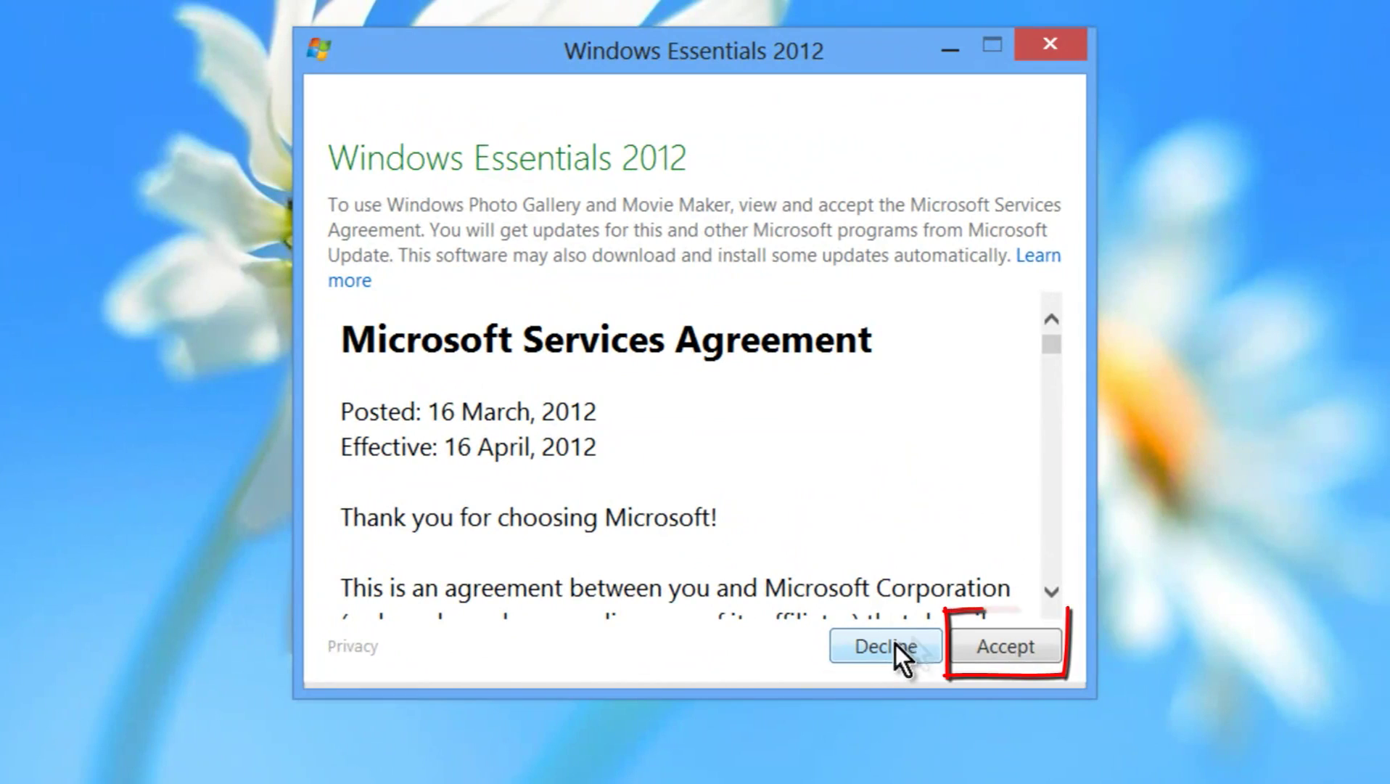
Step: Accept the Microsoft Services Agreement and skip Microsoft account sign-in
{"action": "left_click", "coordinate": [992, 651]}
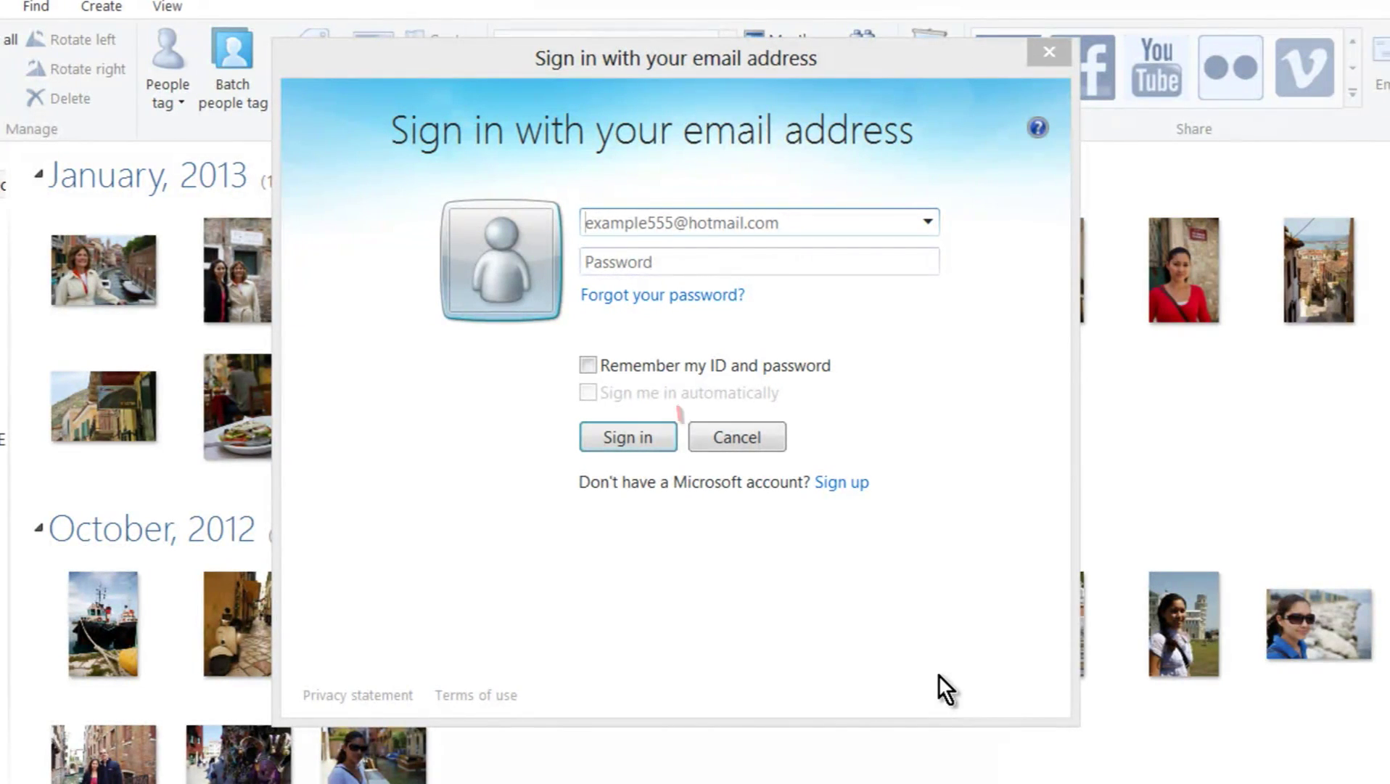
{"action": "left_click", "coordinate": [759, 439]}
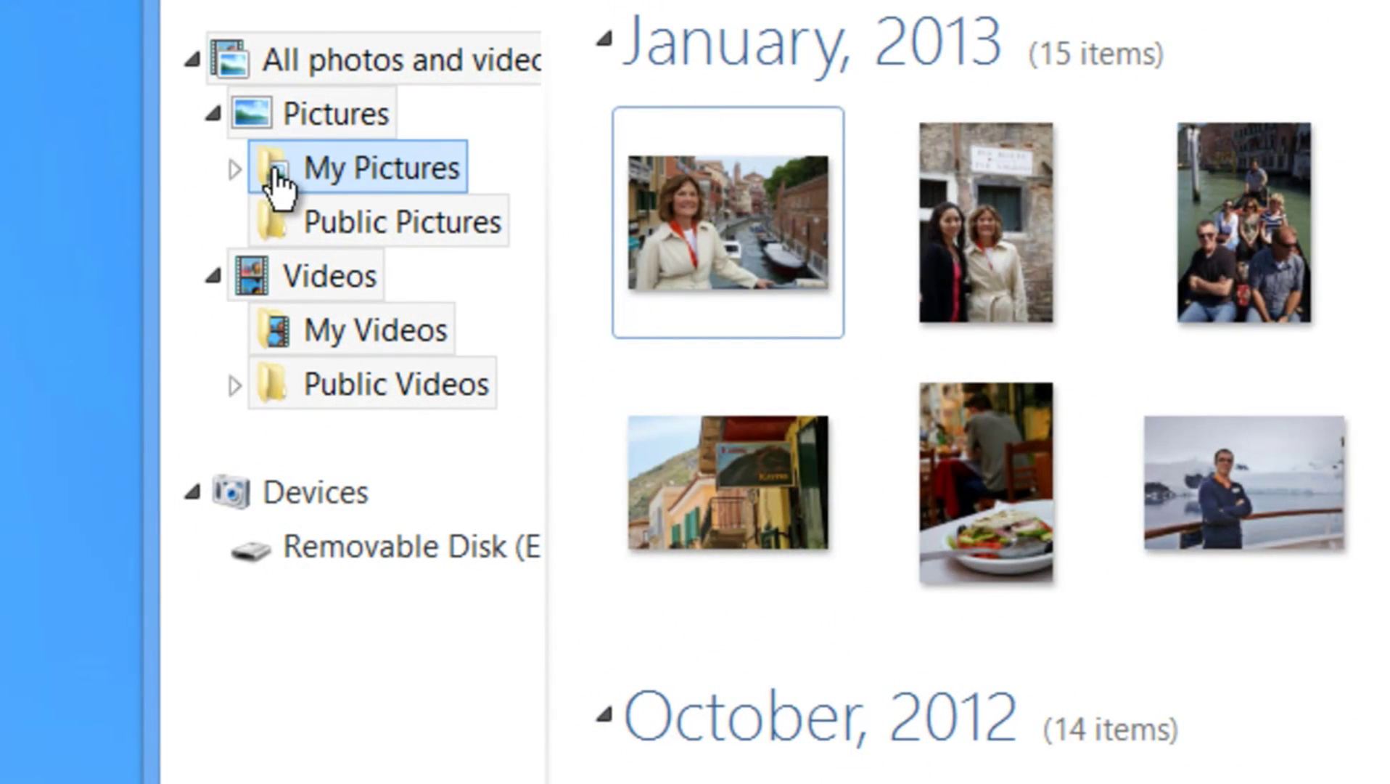
Step: Expand My Pictures to its nine subfolders and view the Greece folder's 14 photos
{"action": "left_click", "coordinate": [270, 174]}
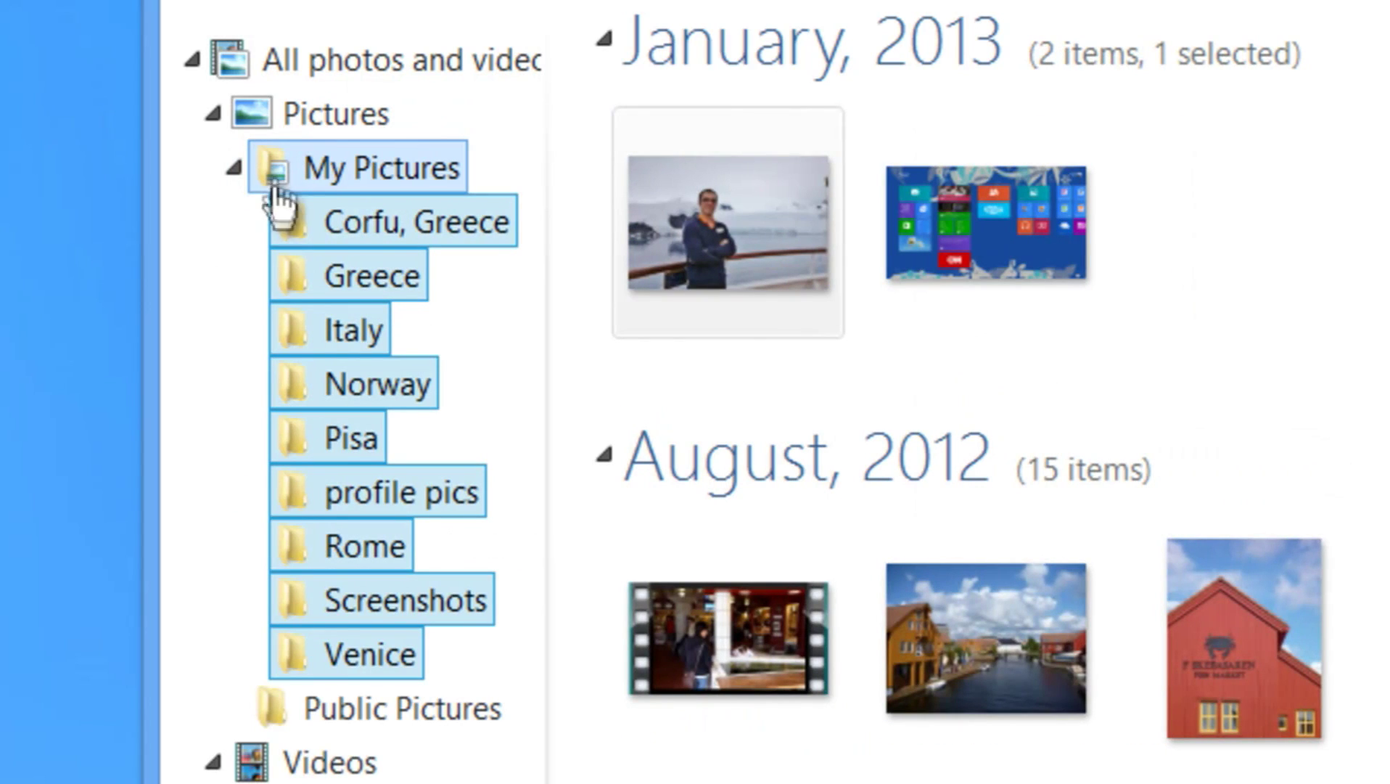
{"action": "left_click", "coordinate": [232, 170]}
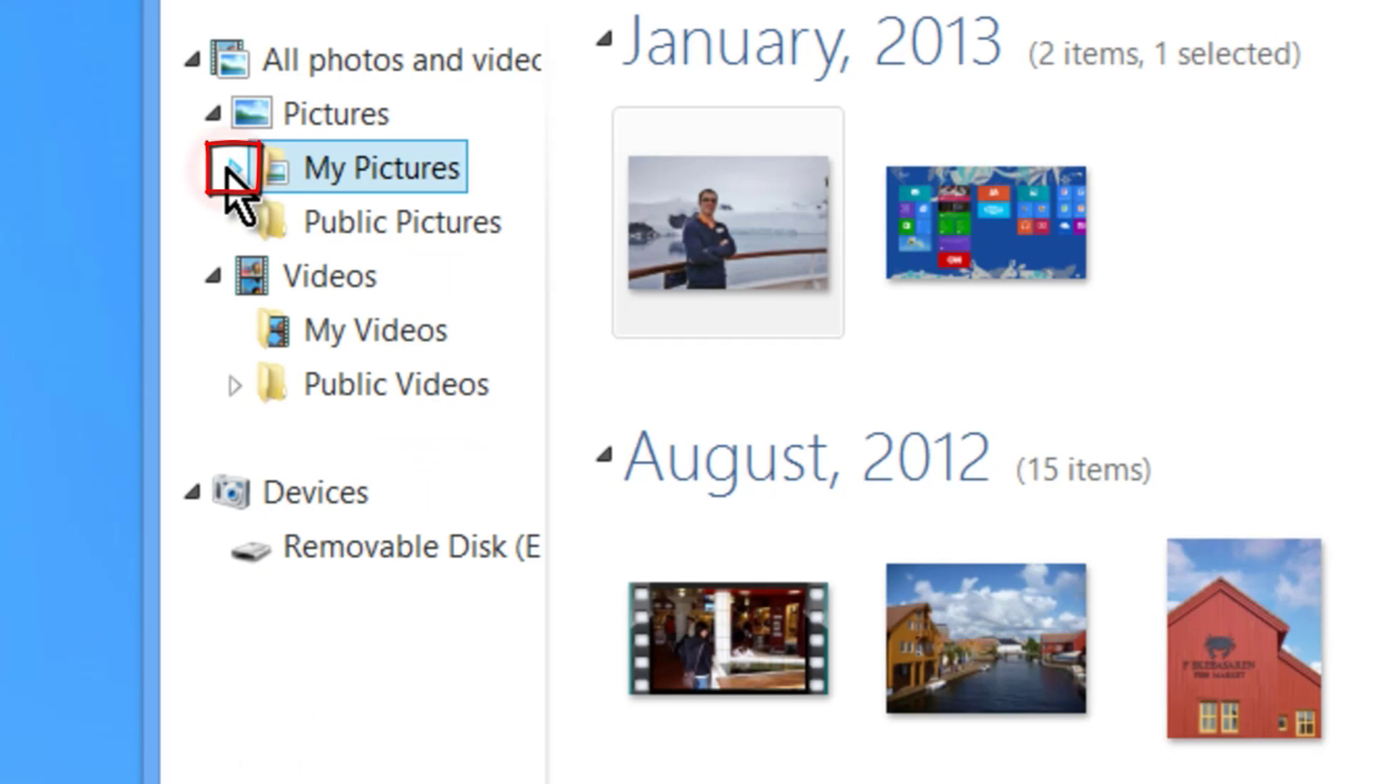
{"action": "left_click", "coordinate": [233, 171]}
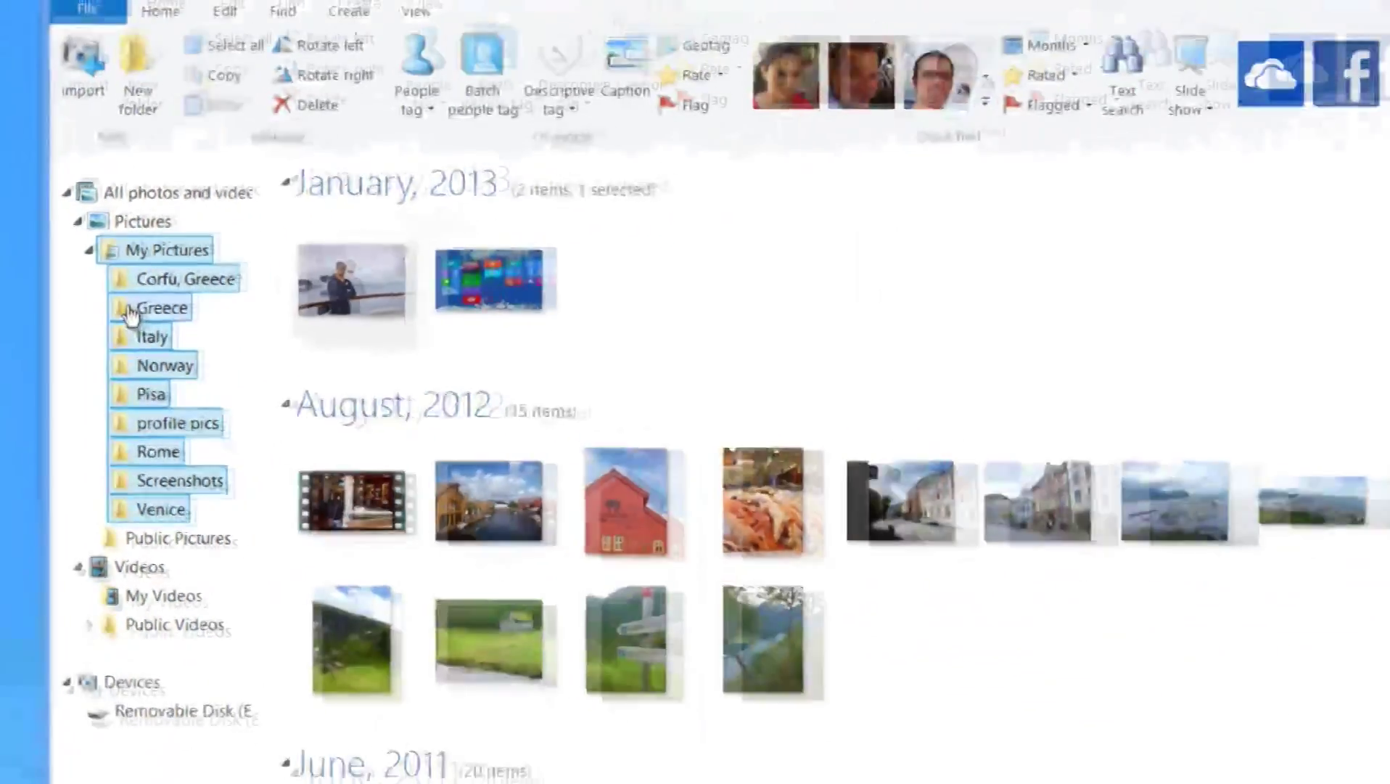
{"action": "left_click", "coordinate": [152, 308]}
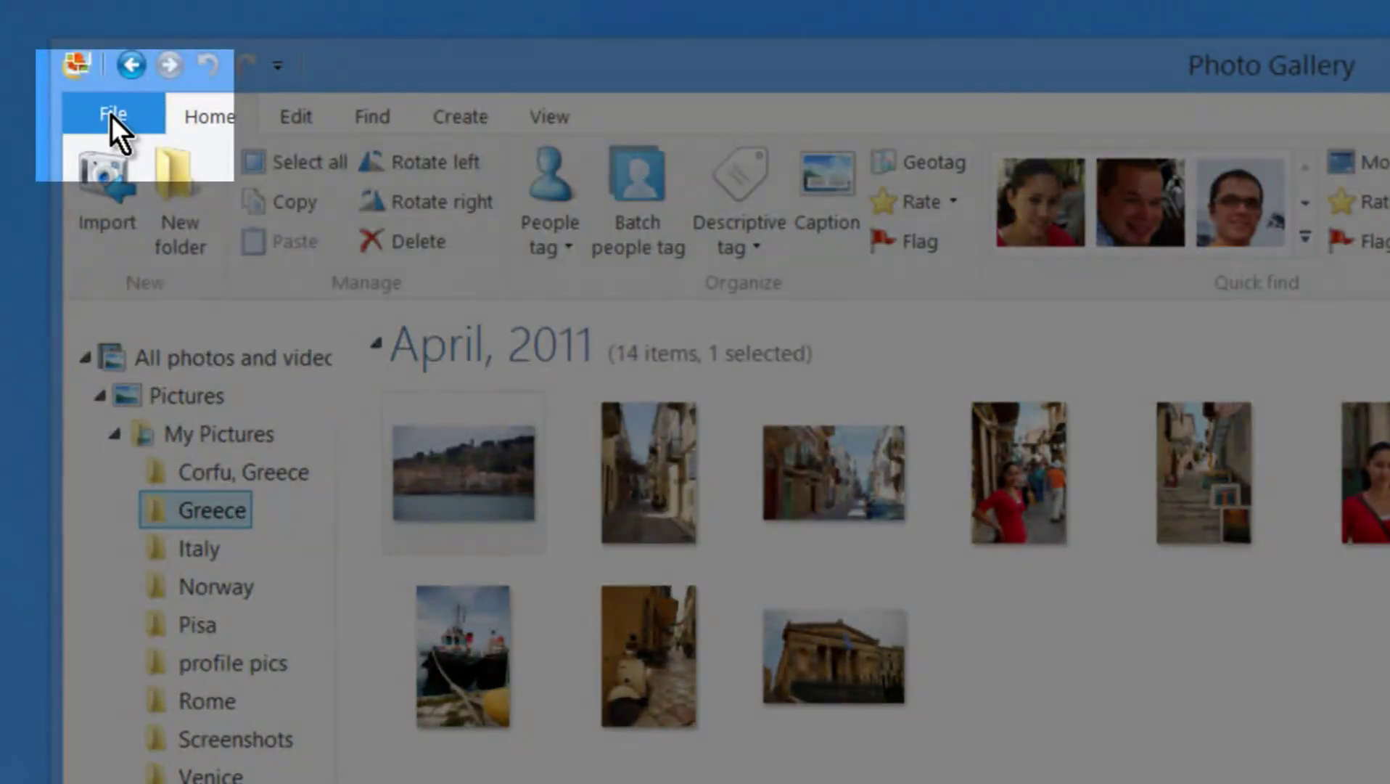
Step: Enable Show Date taken and Show Descriptive tags in the navigation pane options
{"action": "left_click", "coordinate": [112, 116]}
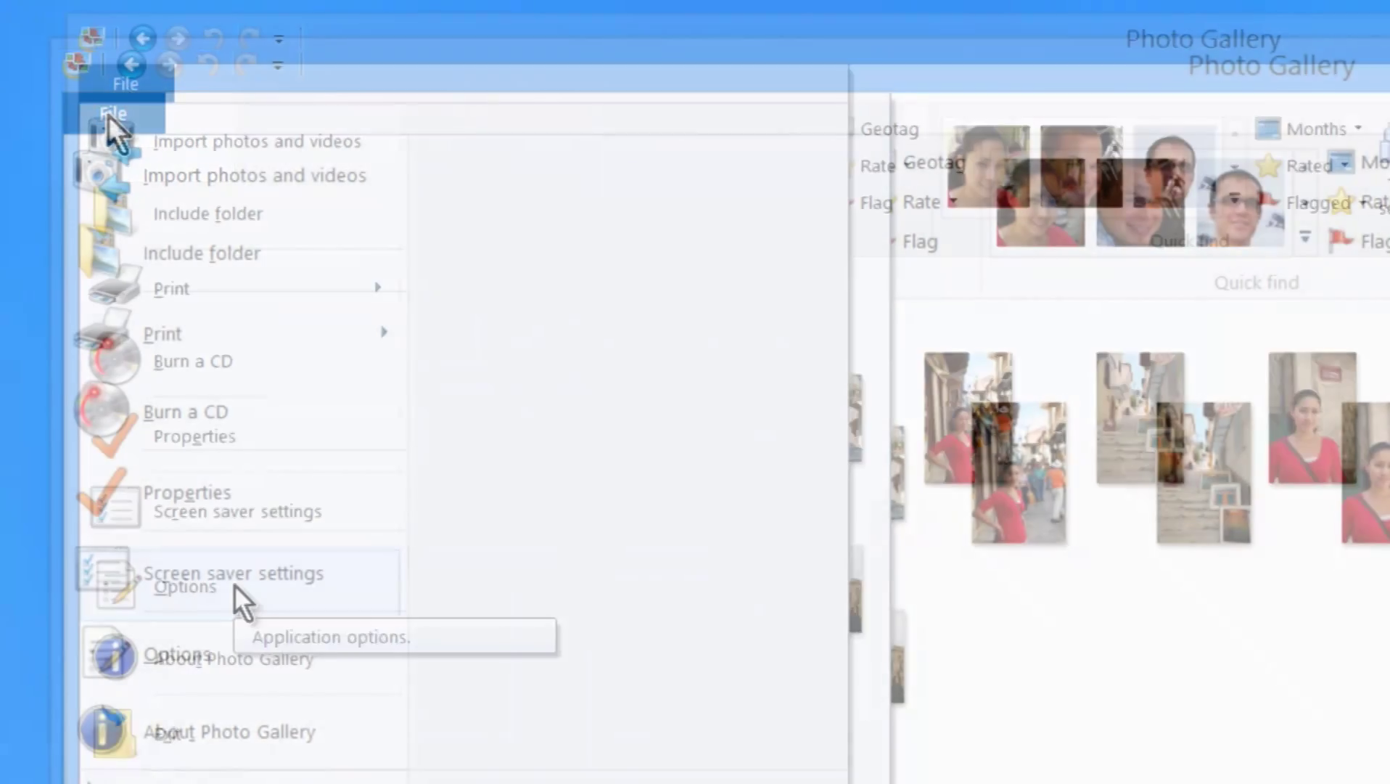
{"action": "left_click", "coordinate": [221, 559]}
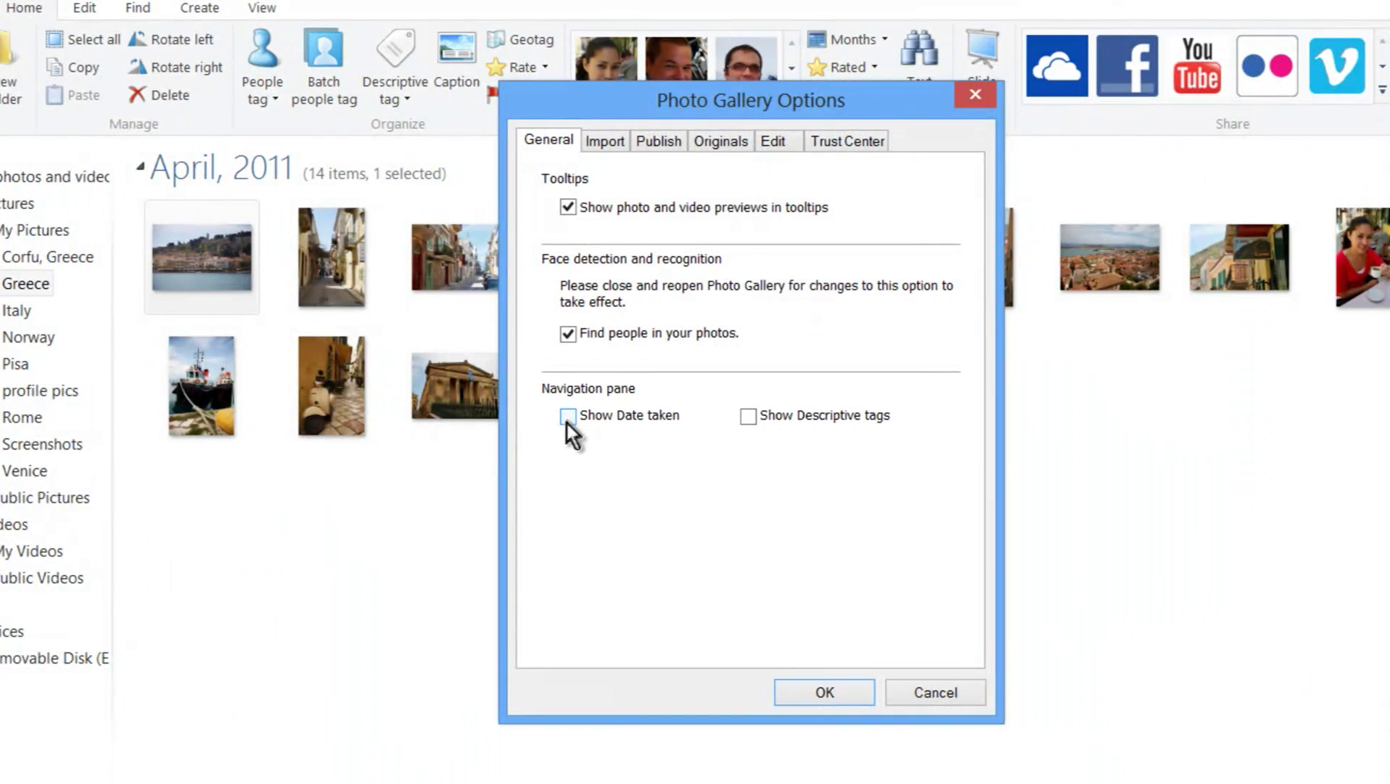
{"action": "left_click", "coordinate": [567, 418]}
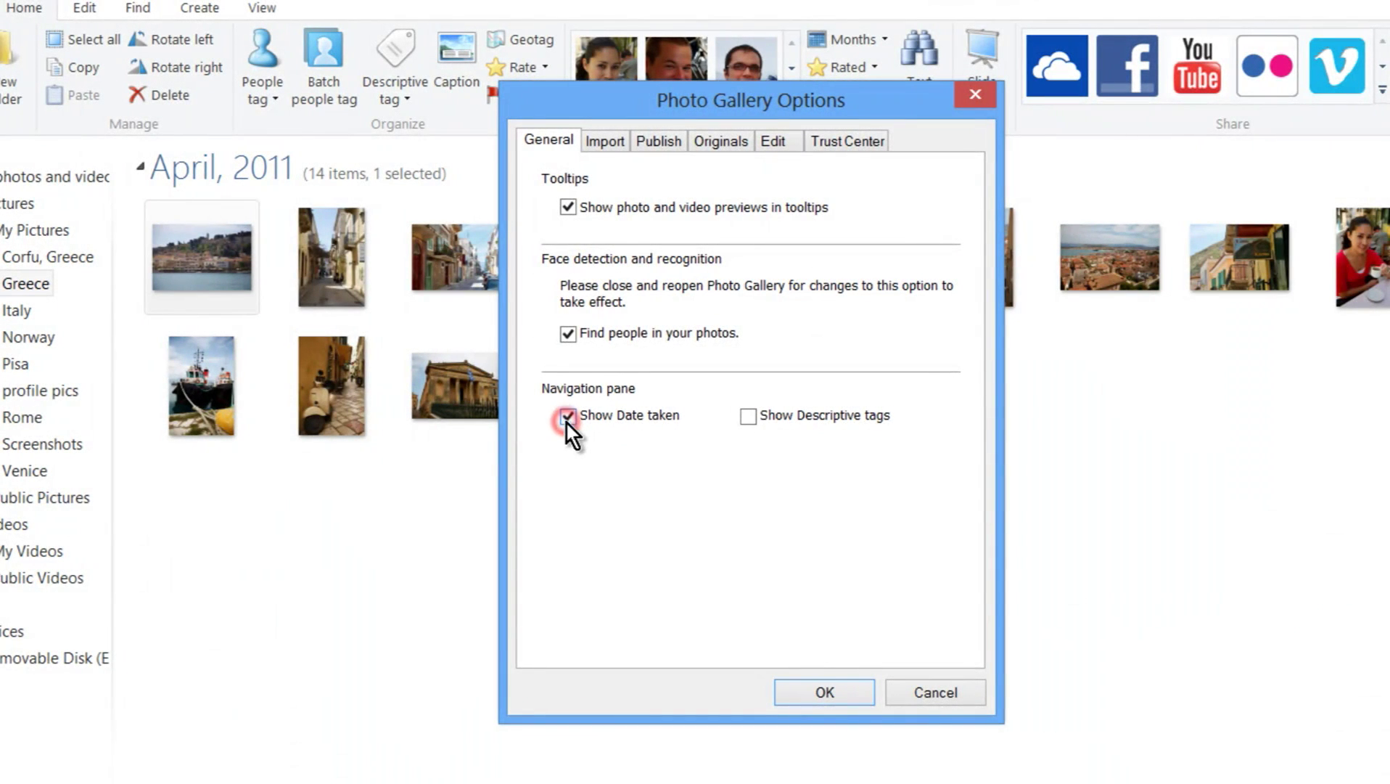
{"action": "left_click", "coordinate": [747, 415]}
{"action": "left_click", "coordinate": [814, 693]}
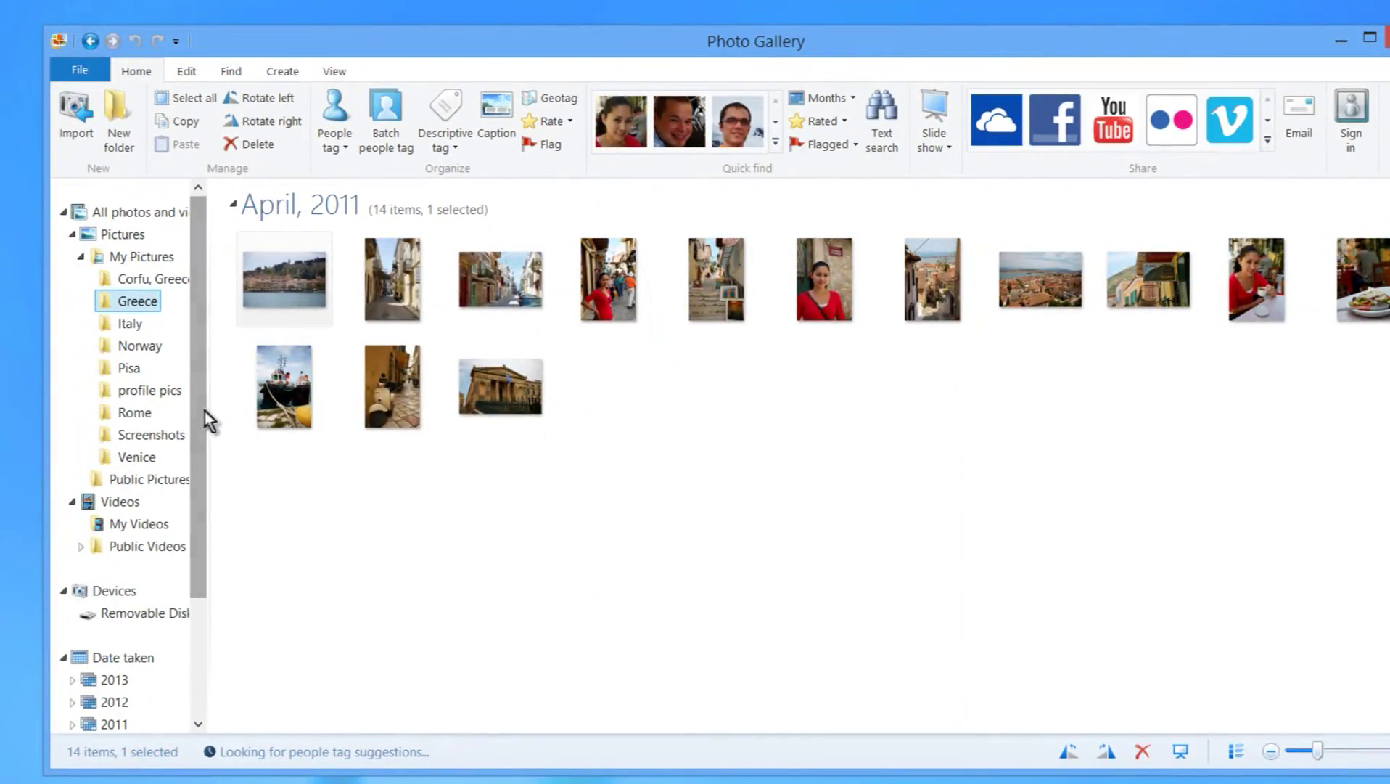
Step: Browse Date taken 2013 > January > Jan 30, then return to the Greece folder
{"action": "left_click_drag", "start_coordinate": [199, 411], "coordinate": [198, 507]}
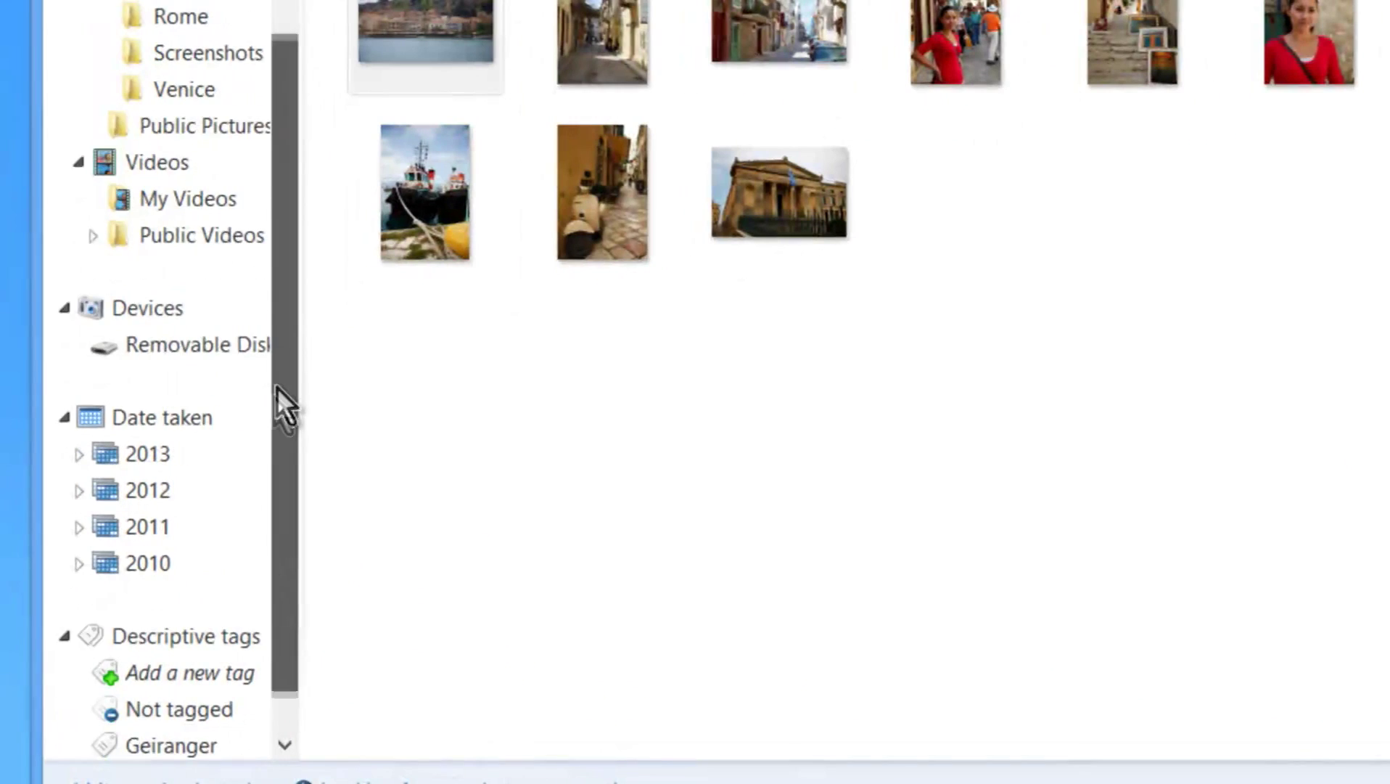
{"action": "left_click_drag", "start_coordinate": [277, 387], "coordinate": [226, 445]}
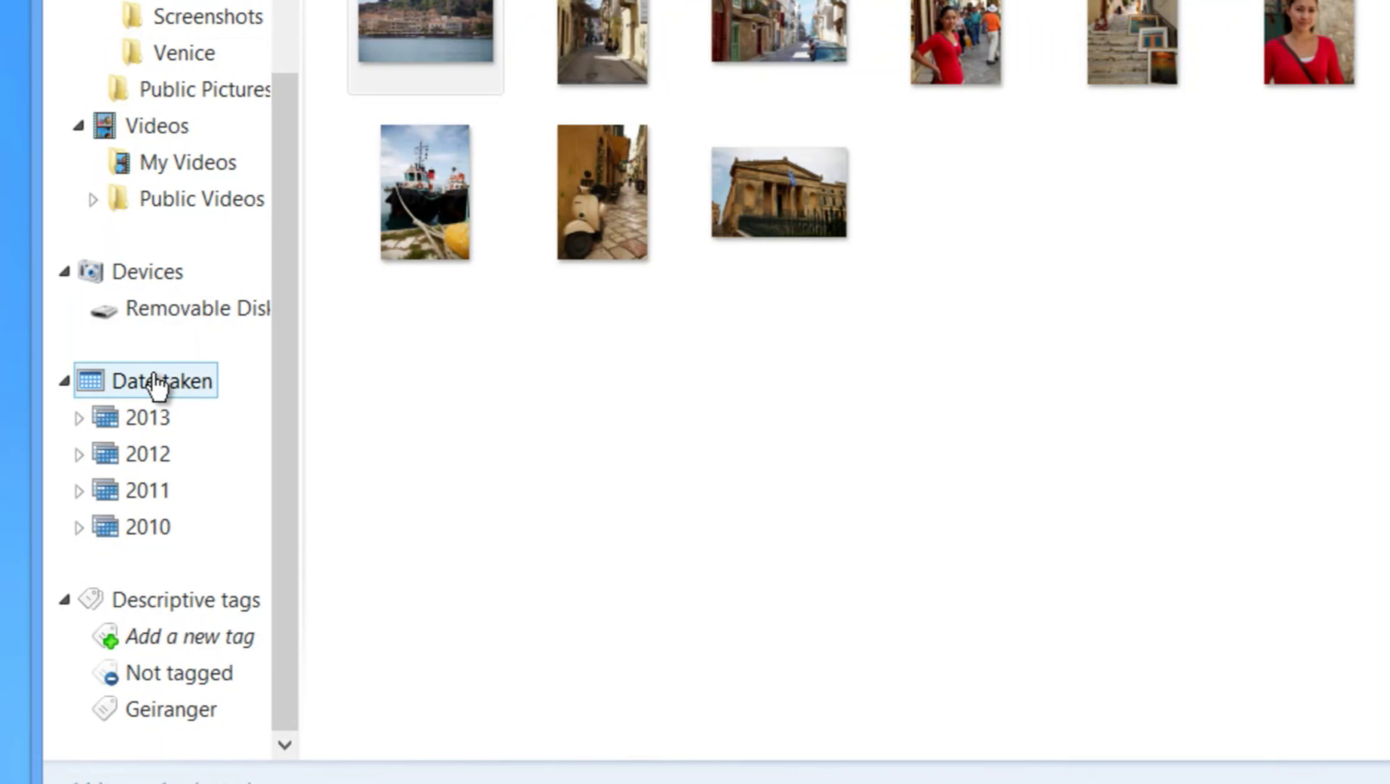
{"action": "left_click", "coordinate": [139, 421]}
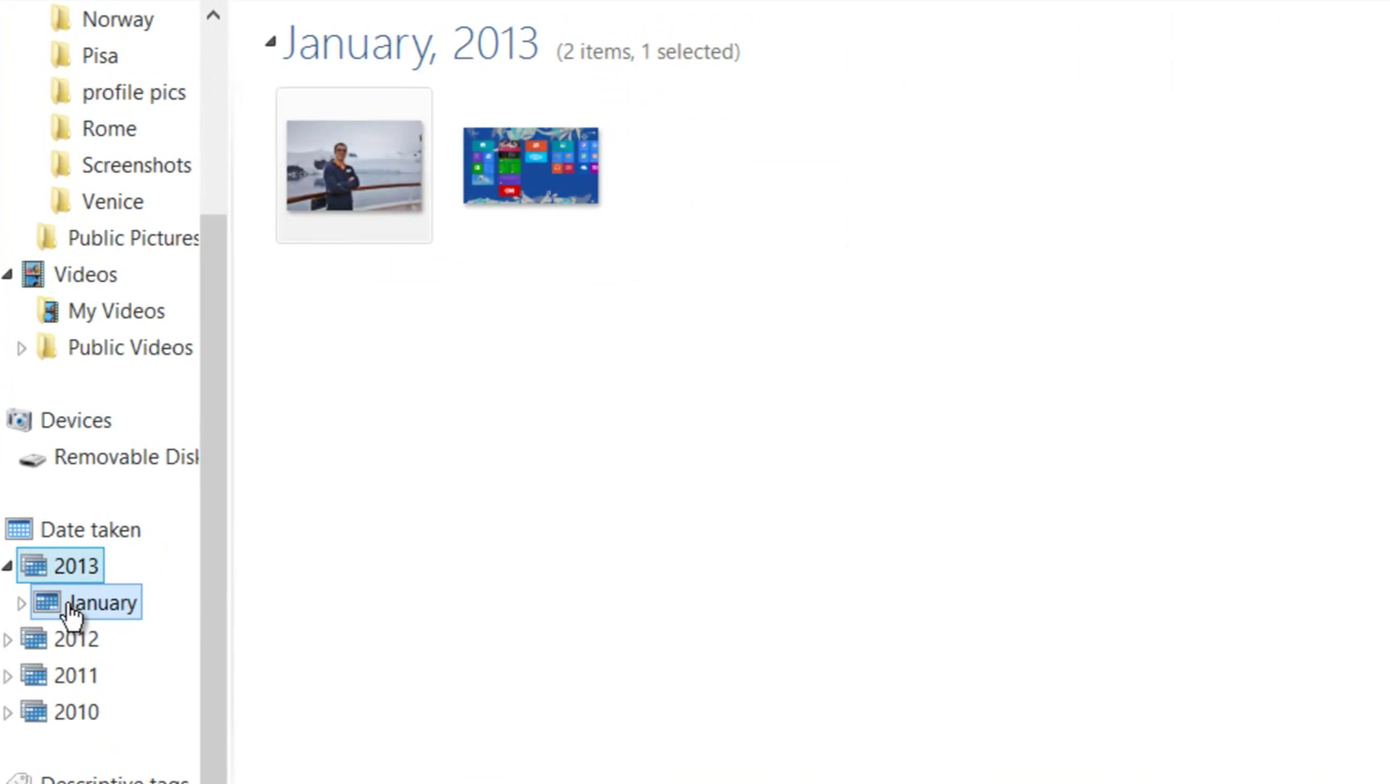
{"action": "left_click", "coordinate": [73, 613]}
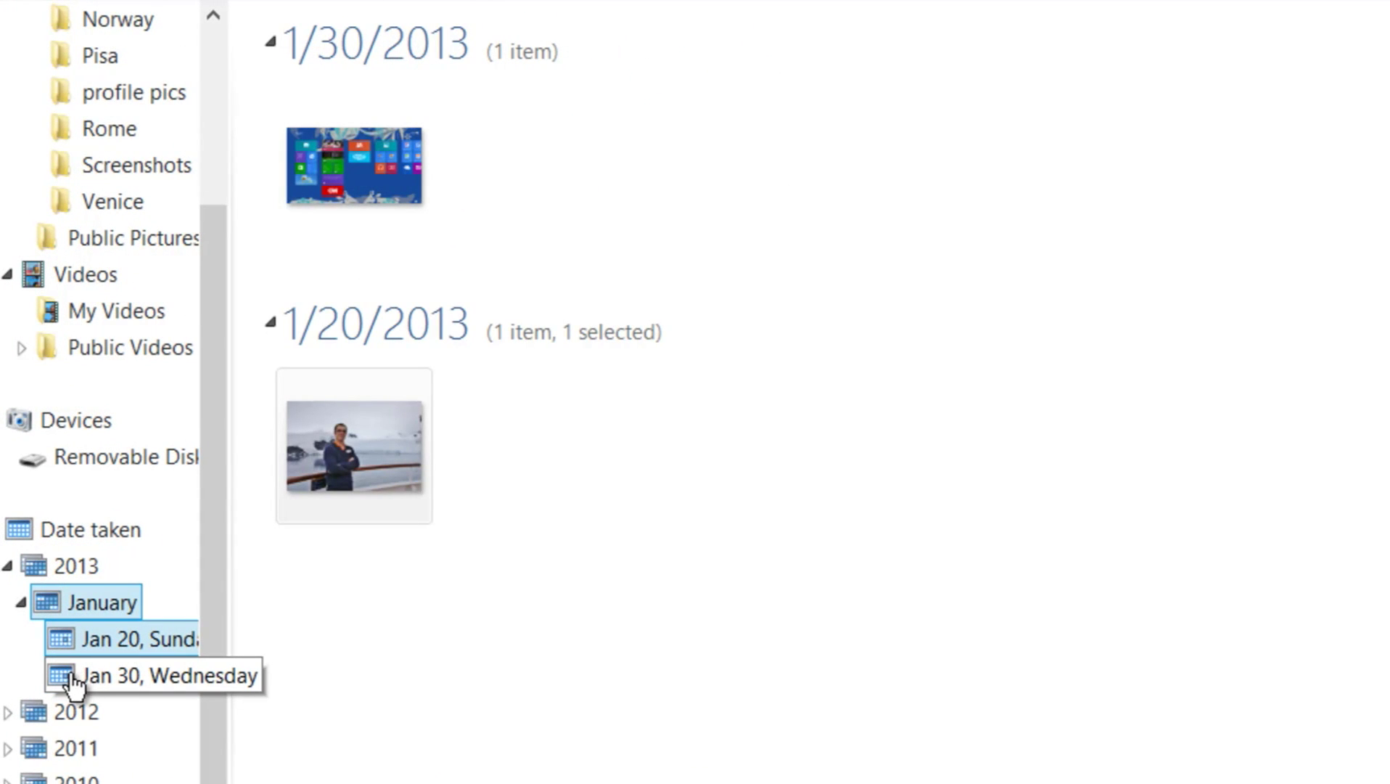
{"action": "left_click", "coordinate": [73, 683]}
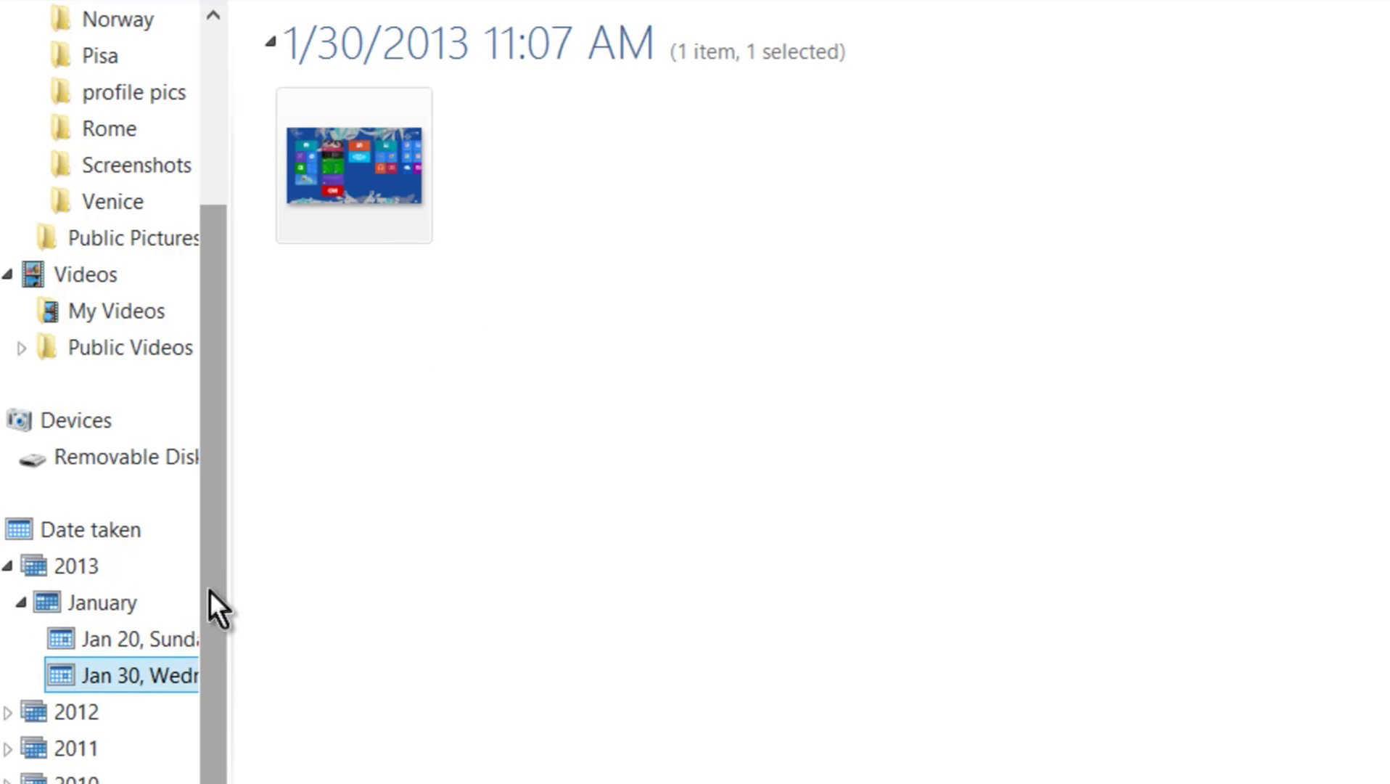
{"action": "left_click_drag", "start_coordinate": [210, 590], "coordinate": [199, 366]}
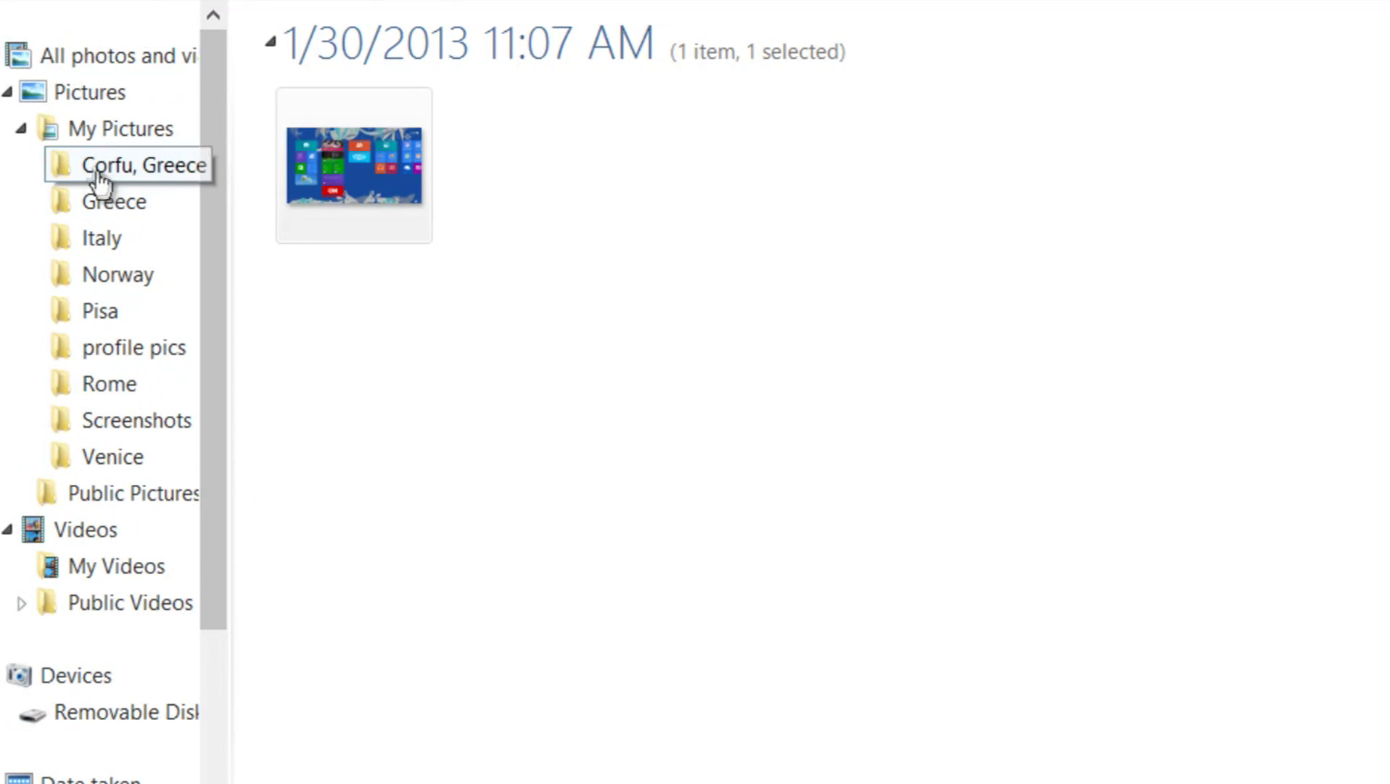
{"action": "left_click", "coordinate": [97, 210]}
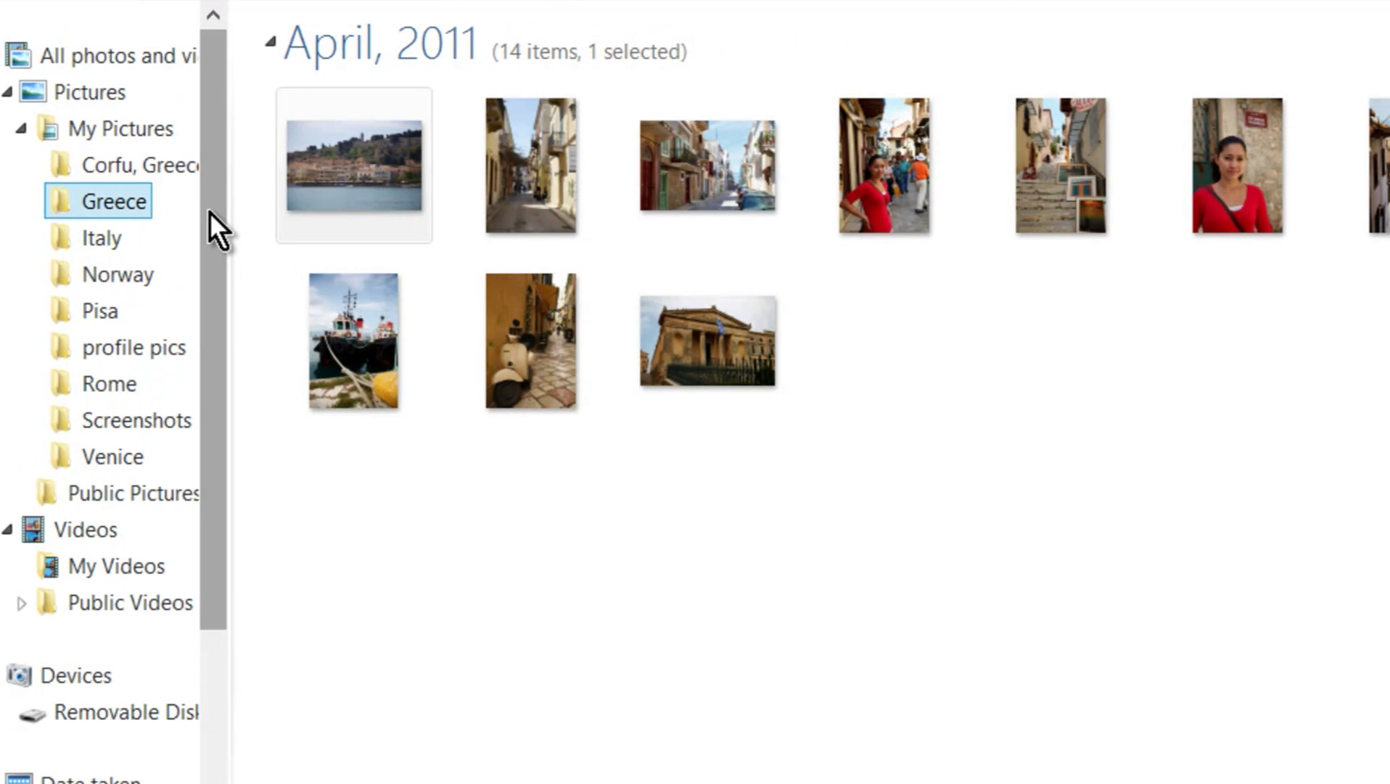
Step: Expand 2012 > August and show the five items taken on Aug 14, 2012
{"action": "left_click_drag", "start_coordinate": [210, 212], "coordinate": [177, 506]}
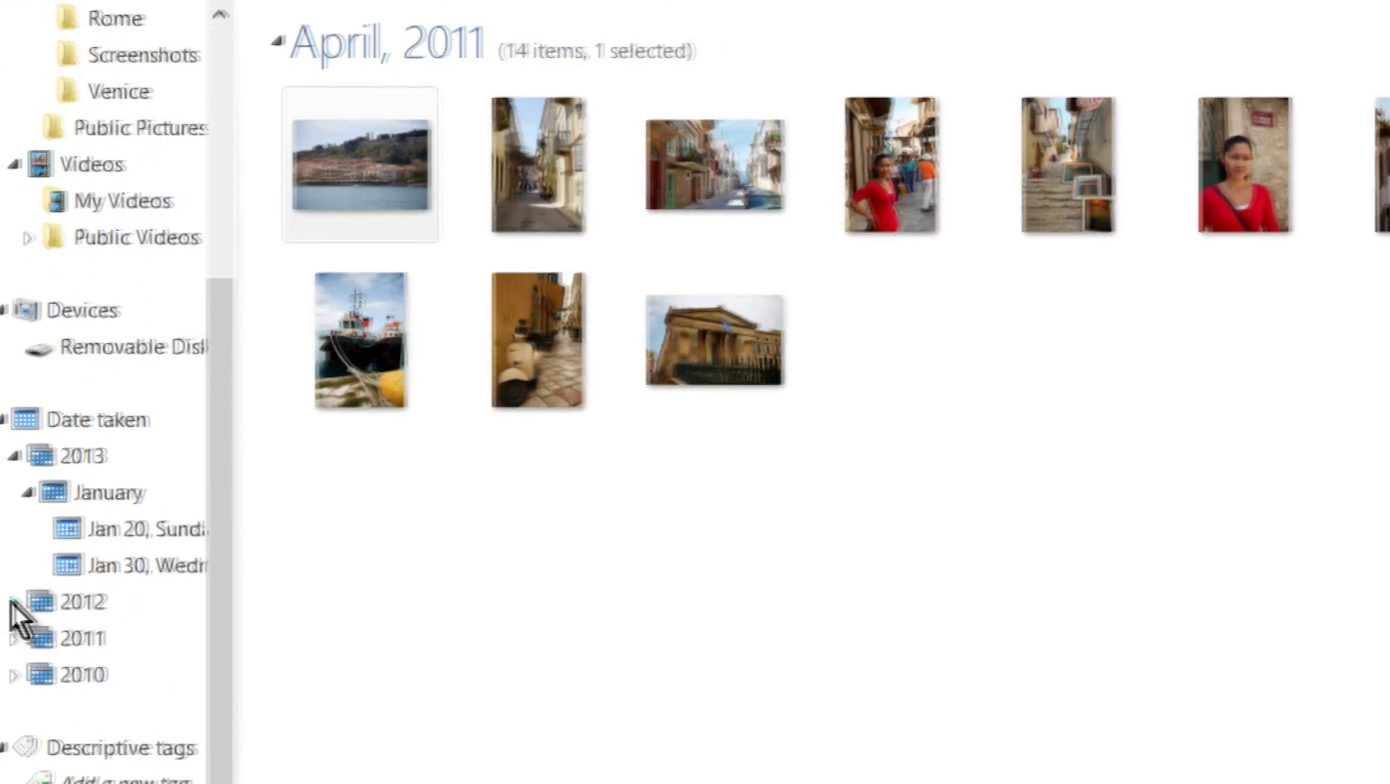
{"action": "left_click", "coordinate": [13, 601]}
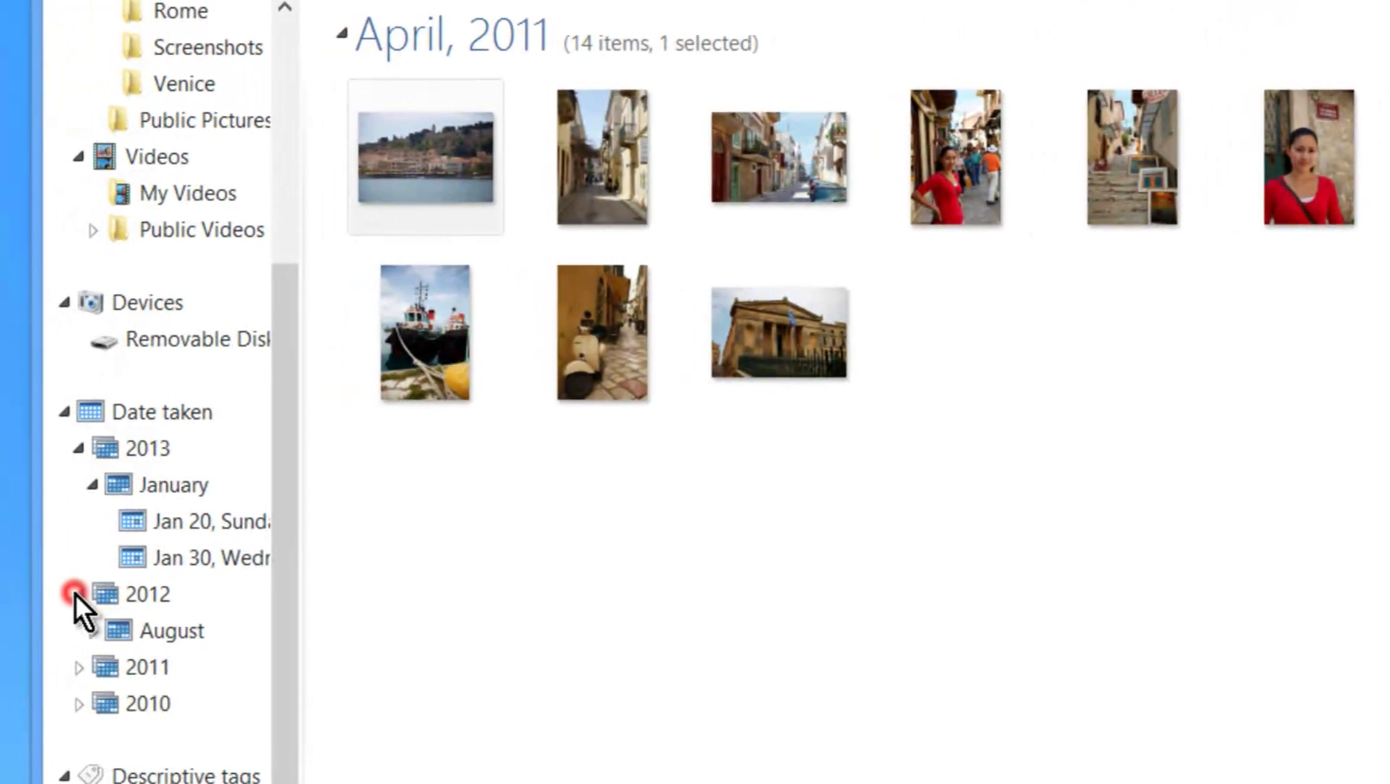
{"action": "left_click", "coordinate": [90, 629]}
{"action": "left_click", "coordinate": [156, 668]}
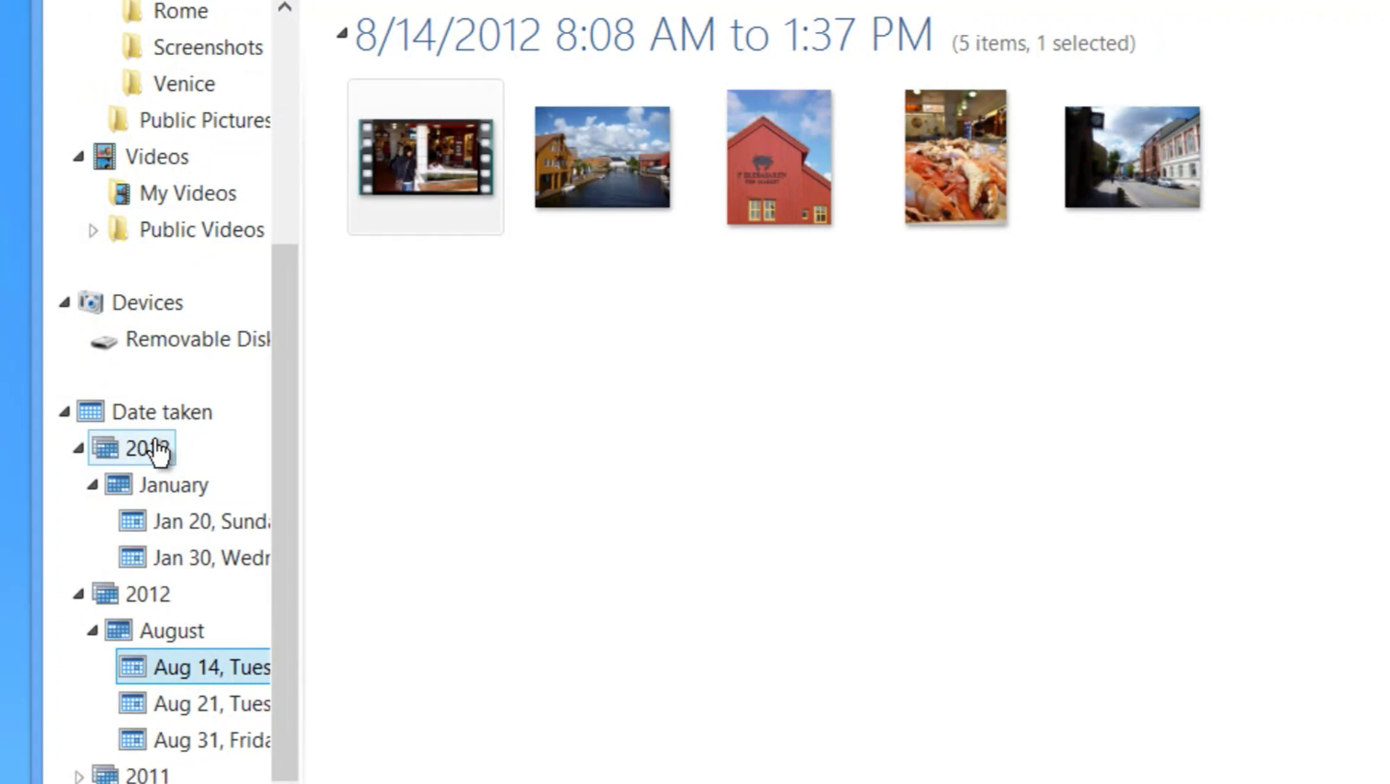
{"action": "left_click_drag", "start_coordinate": [280, 468], "coordinate": [293, 177]}
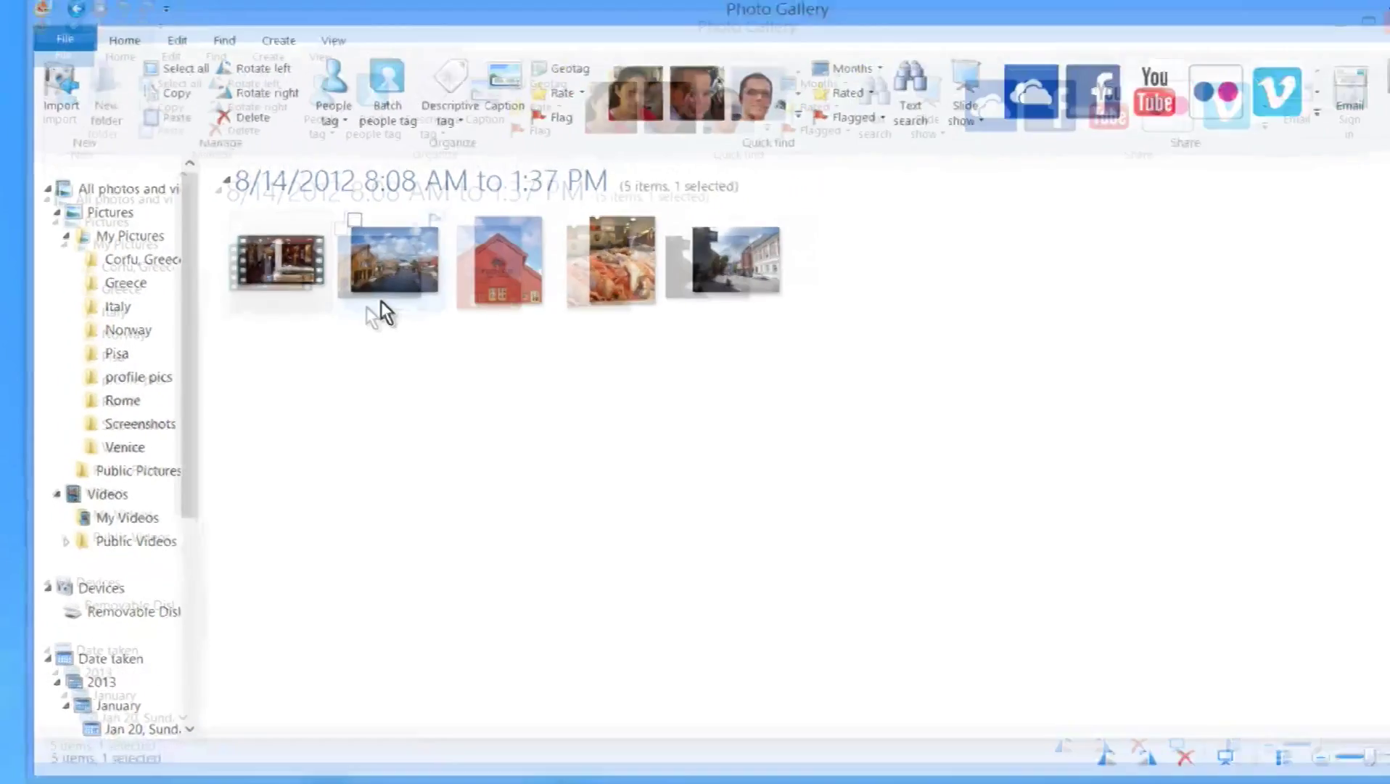
Step: Enlarge the 8/14/2012 photo and video thumbnails to a much larger size using the zoom controls
{"action": "mouse_move", "coordinate": [556, 218]}
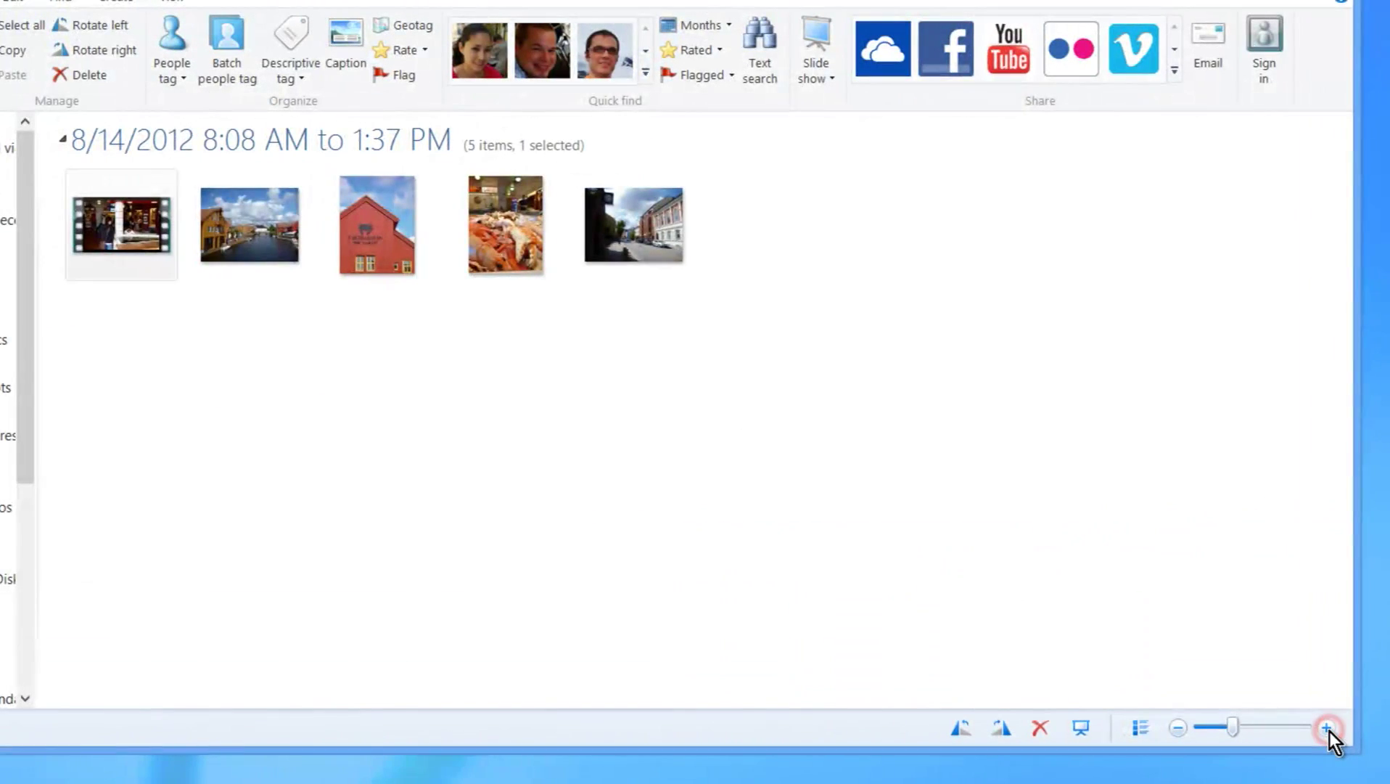
{"action": "left_click", "coordinate": [1328, 727]}
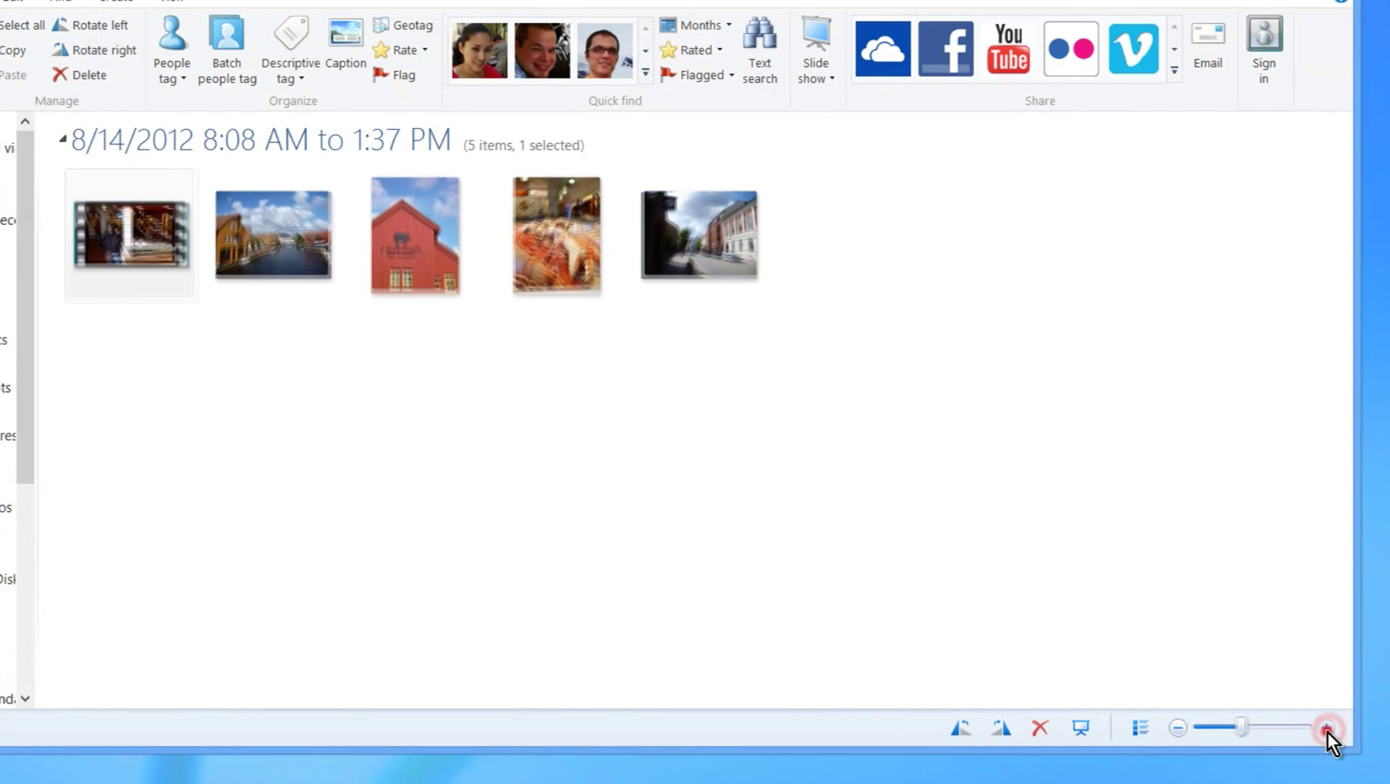
{"action": "left_click", "coordinate": [1328, 731]}
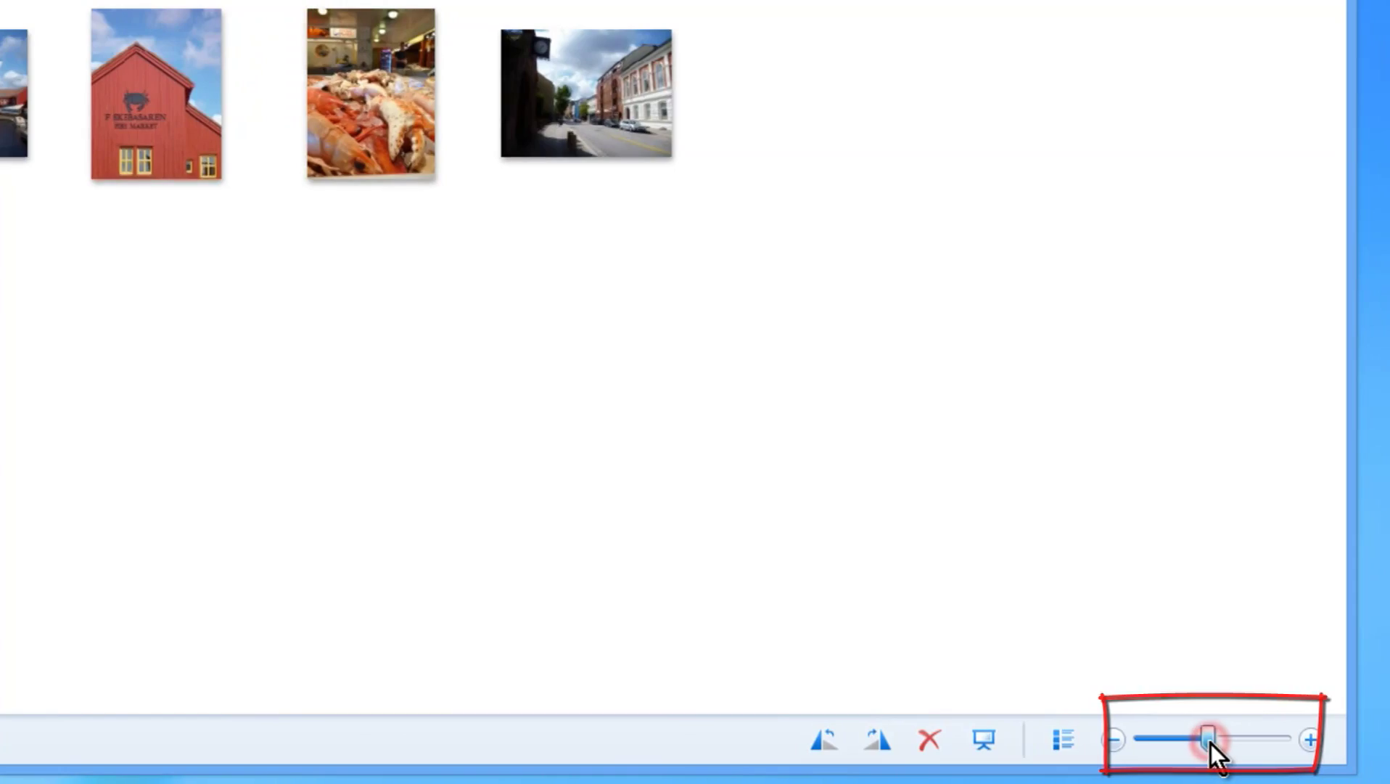
{"action": "left_click_drag", "start_coordinate": [1210, 742], "coordinate": [1249, 722]}
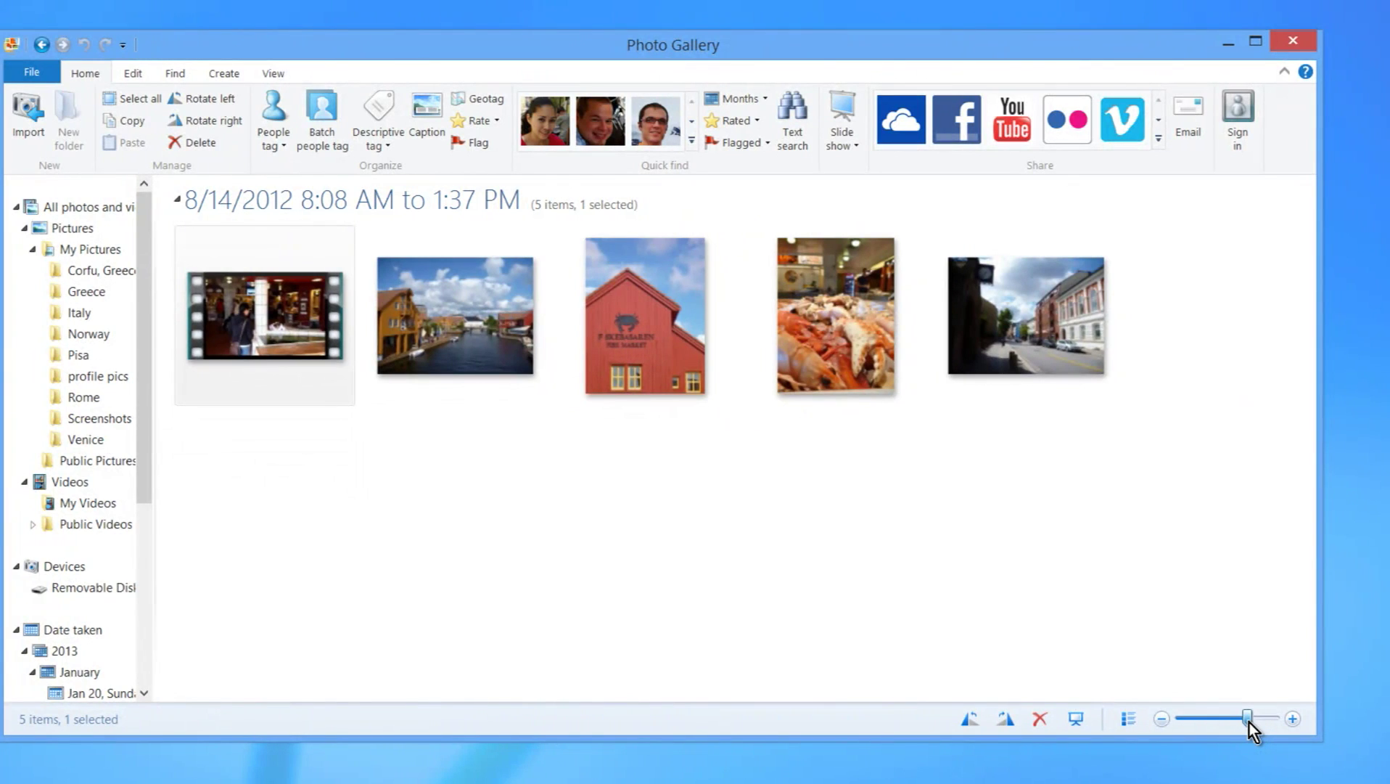